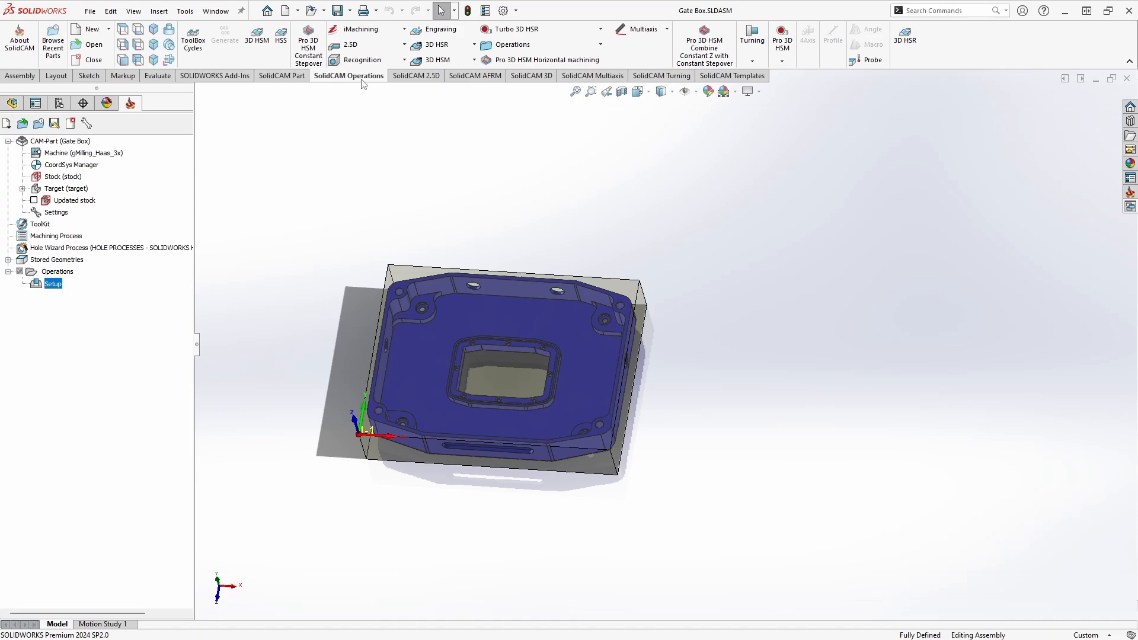
click(351, 45)
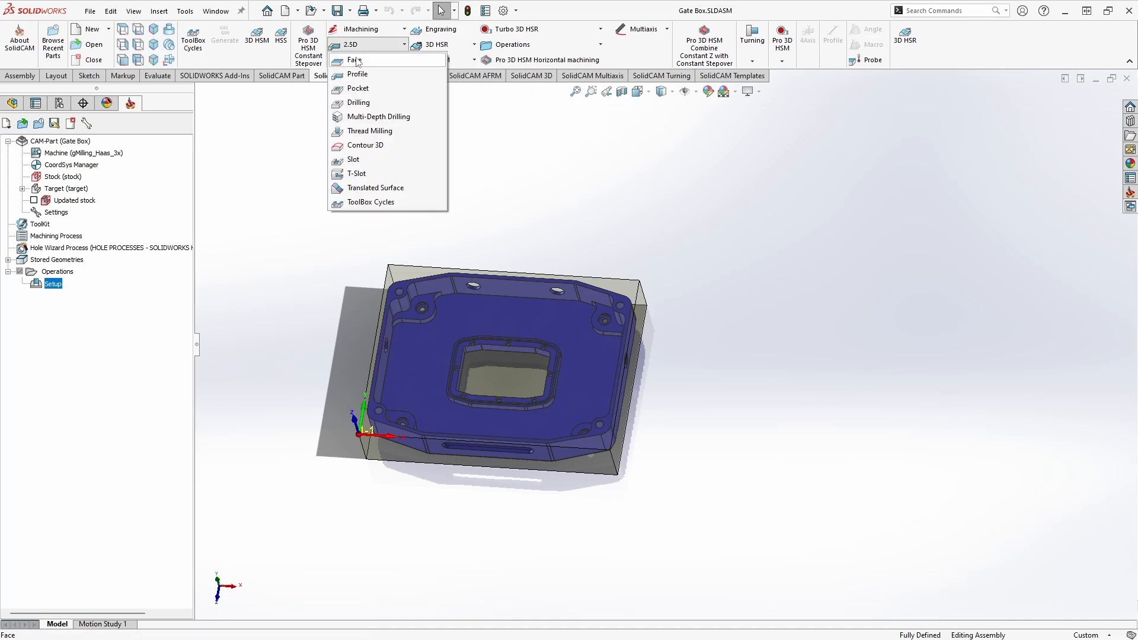
click(481, 128)
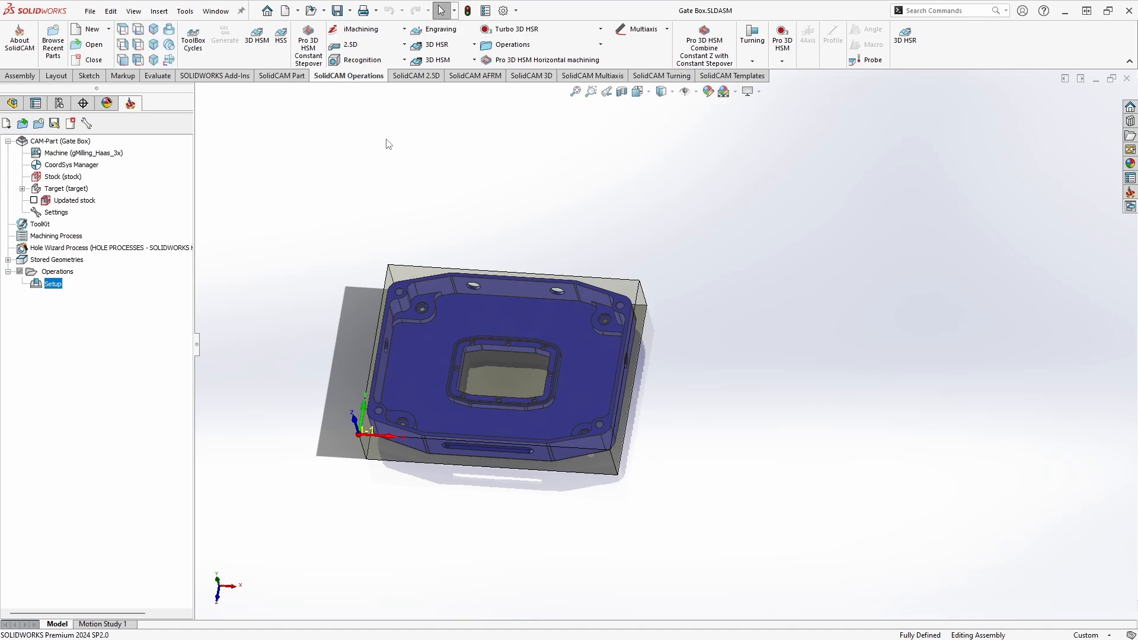
click(416, 75)
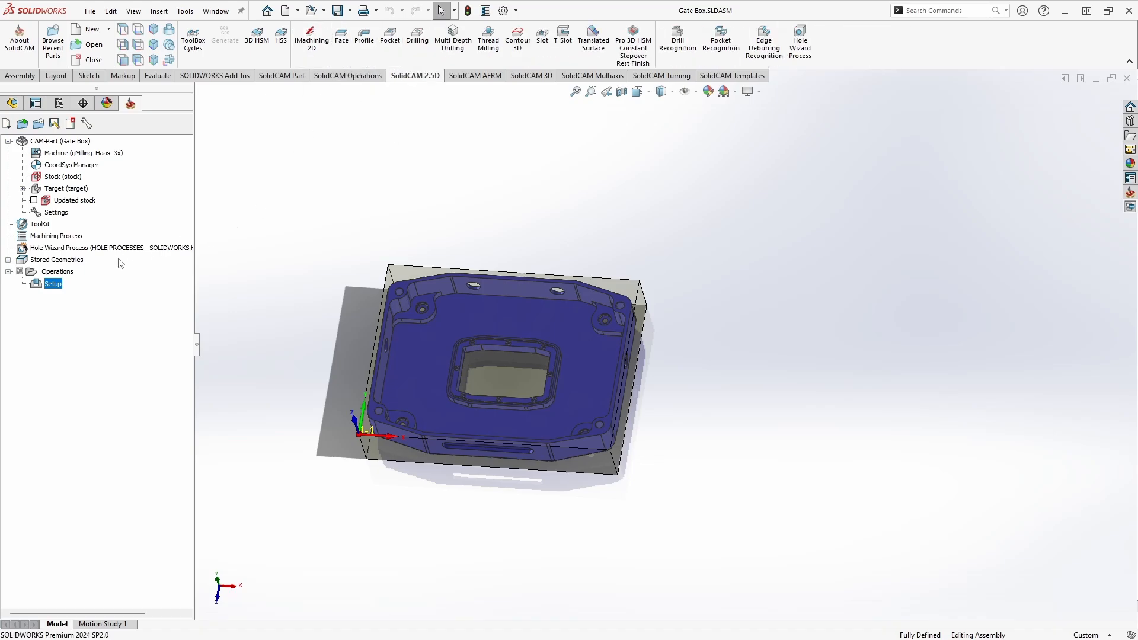
Step: Add a Face milling operation under the Setup
right_click(52, 286)
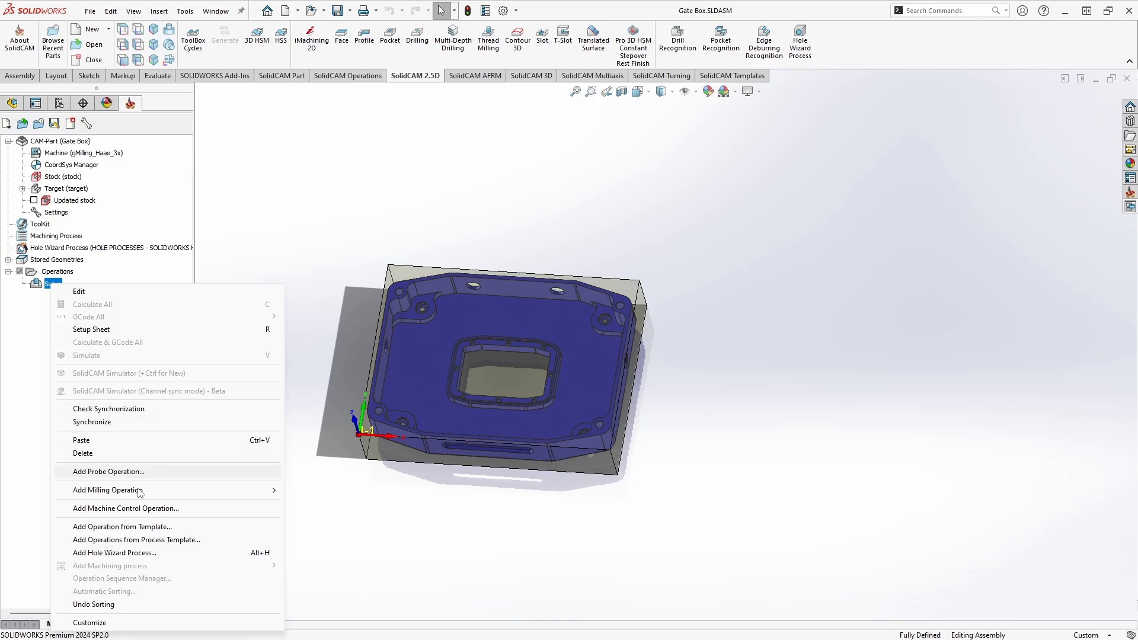
mouse_move(178, 490)
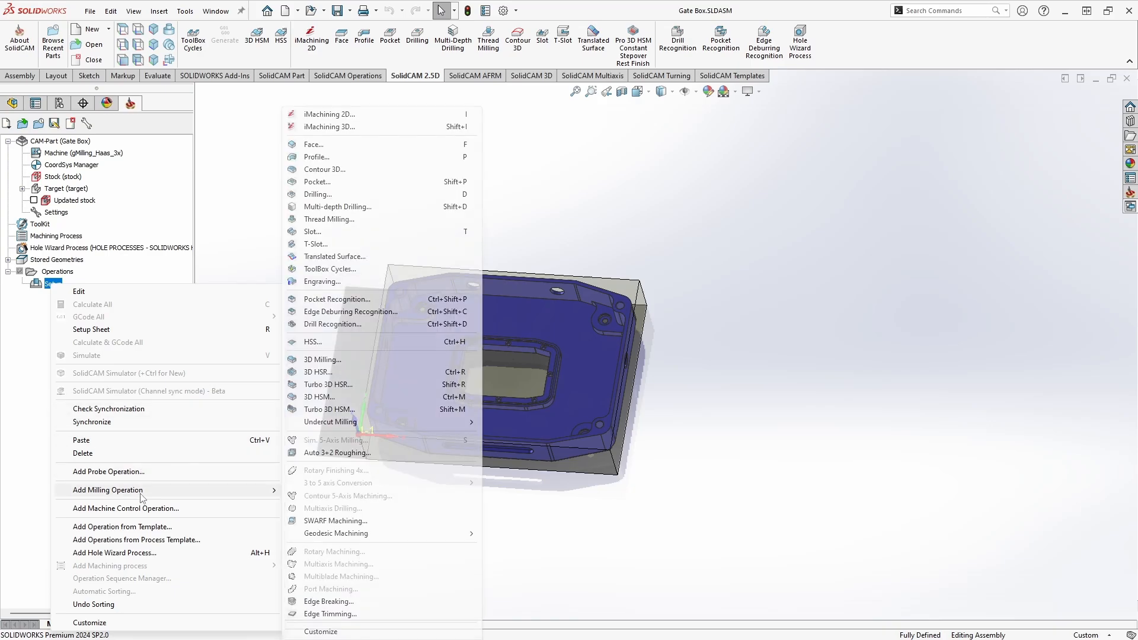
click(318, 145)
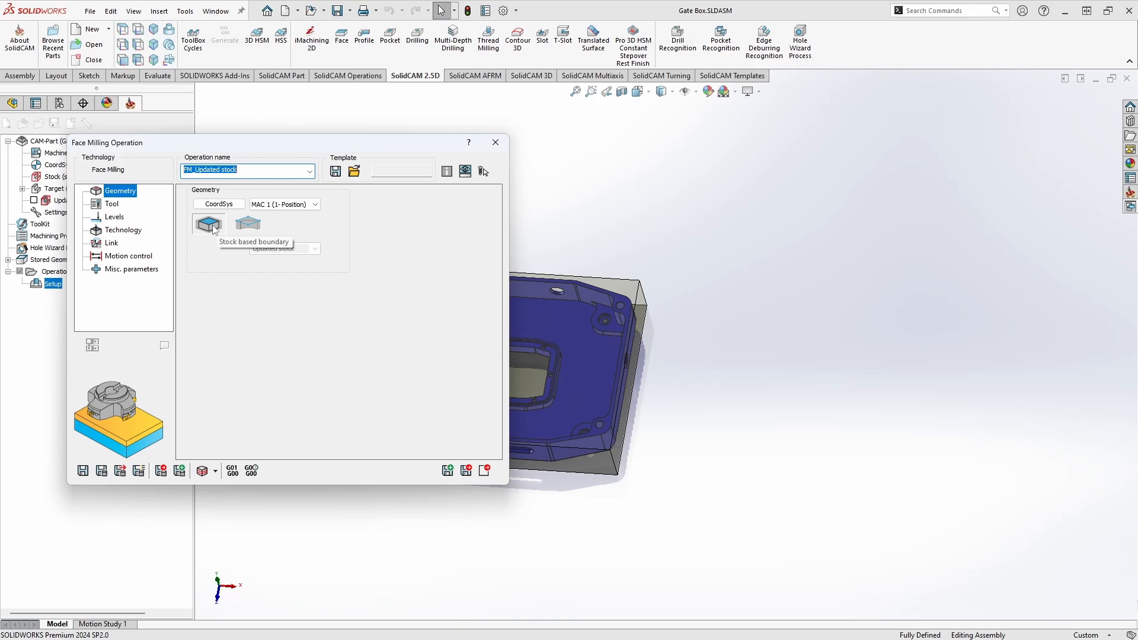
Step: Start a new part-based boundary geometry of type Model with the Box option, using the shell solid as its base geometry
click(254, 227)
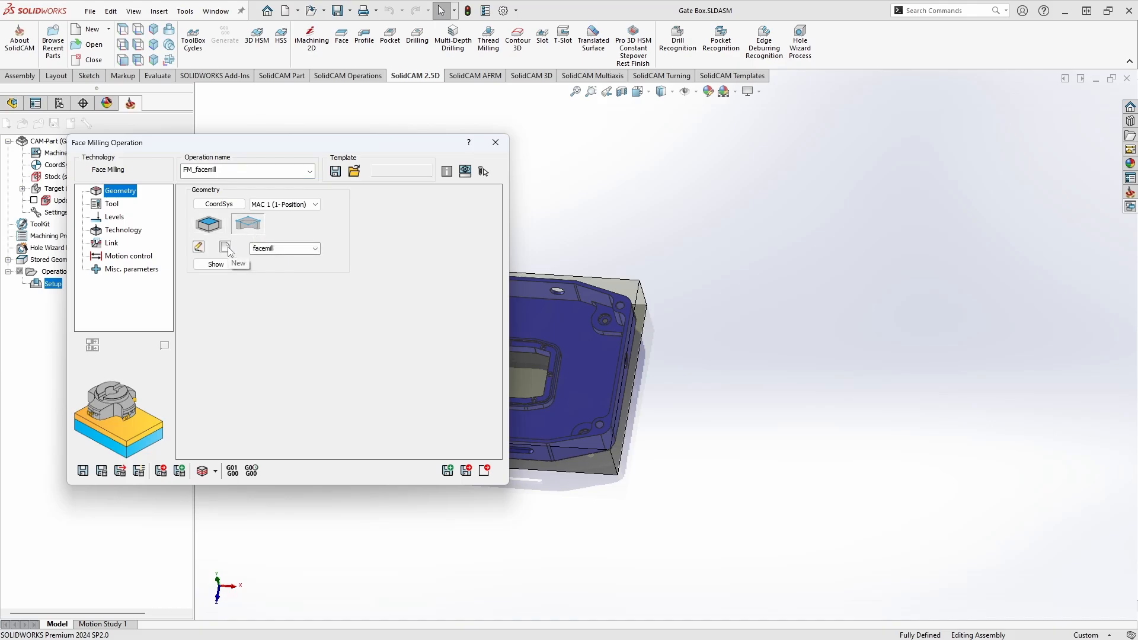
click(226, 247)
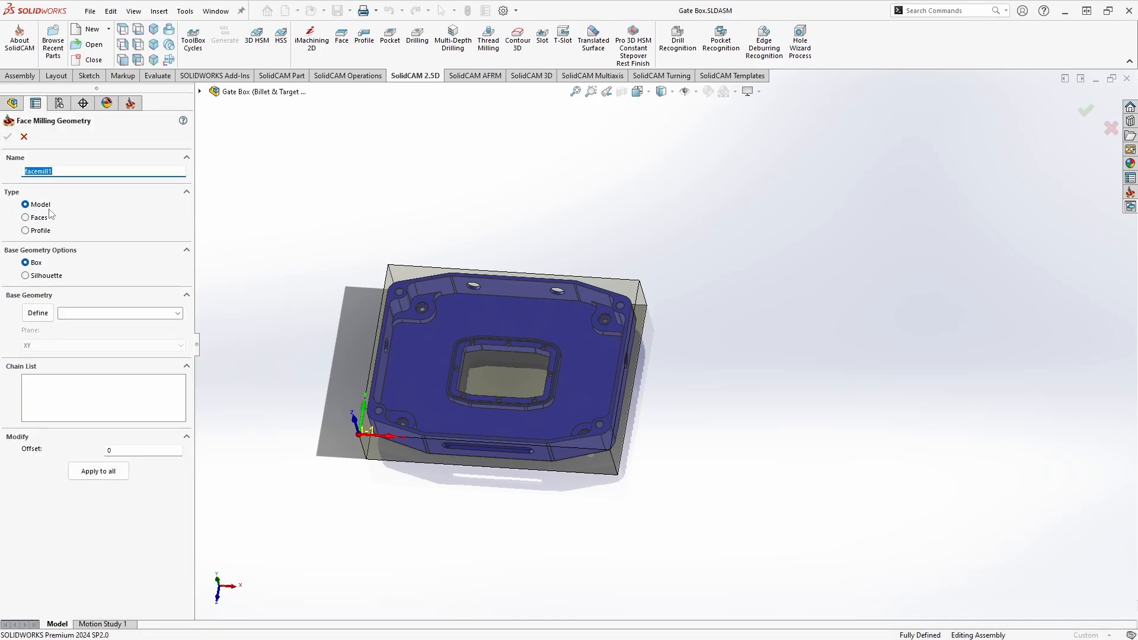
scroll(403, 358, down, 4)
middle_drag(403, 358, 394, 341)
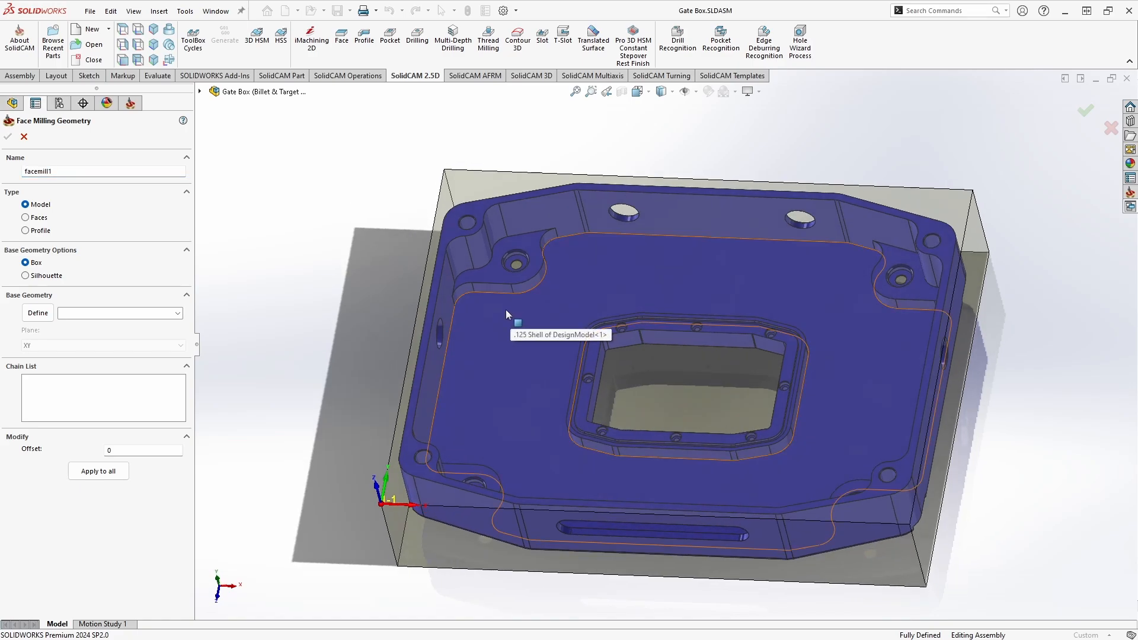
click(41, 313)
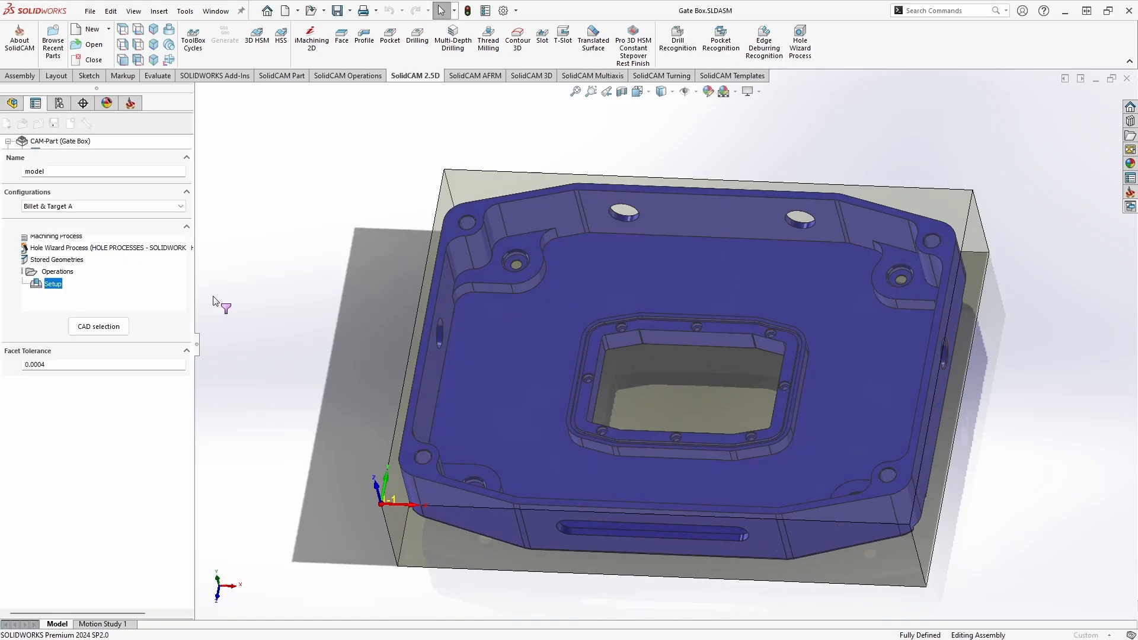
click(493, 310)
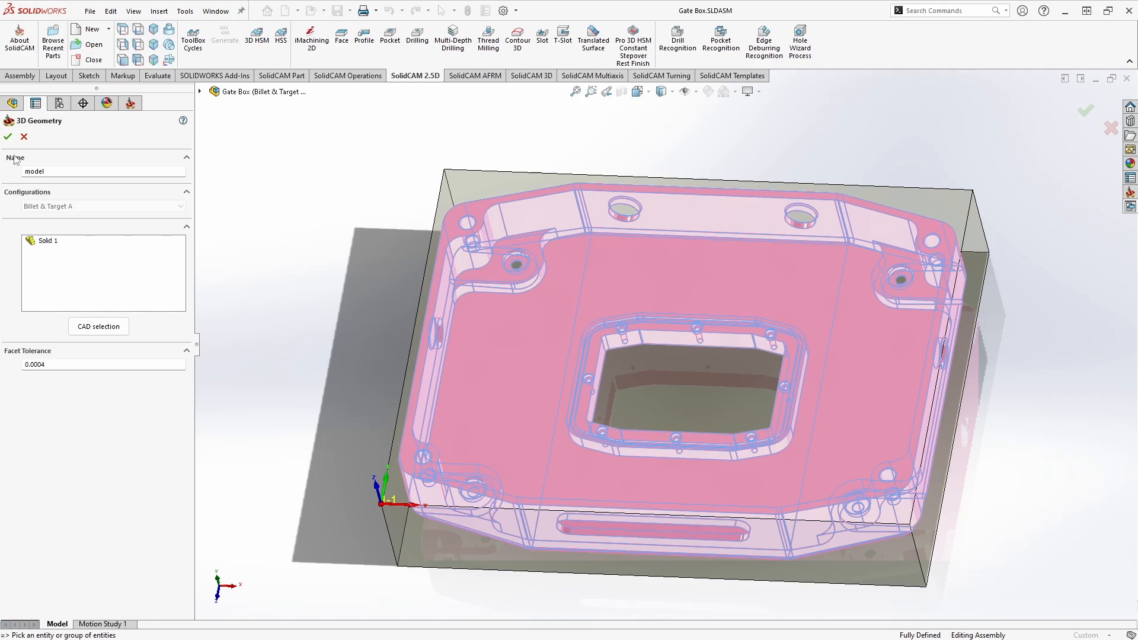
click(8, 137)
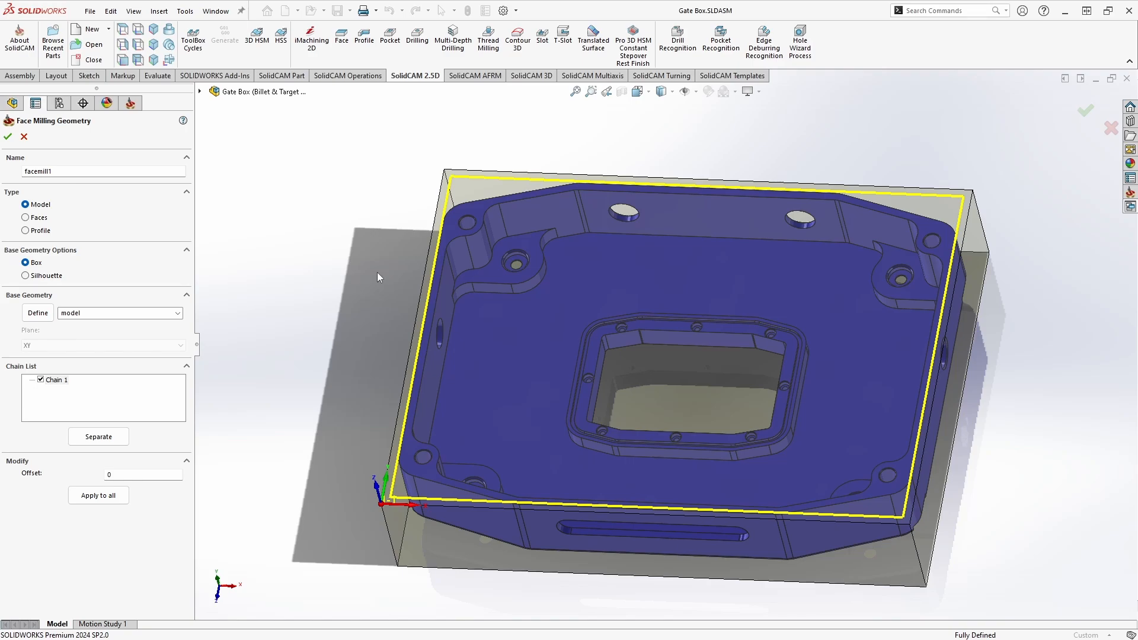
Step: Switch the model's base geometry option to Silhouette and inspect the boundary chain around the part
middle_drag(377, 272, 389, 373)
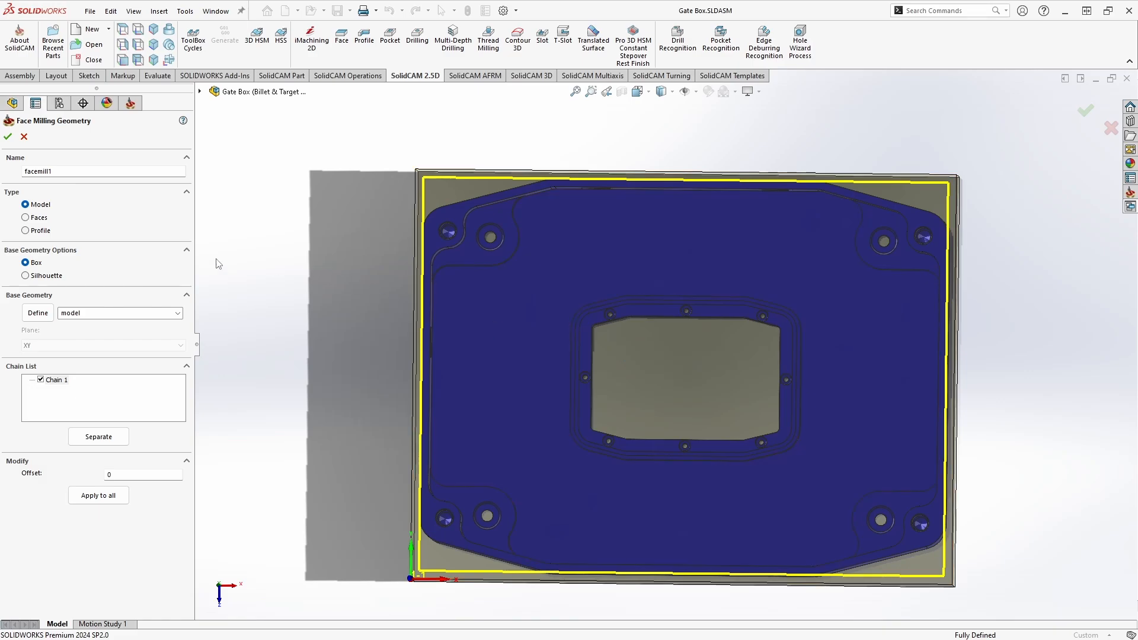
click(25, 275)
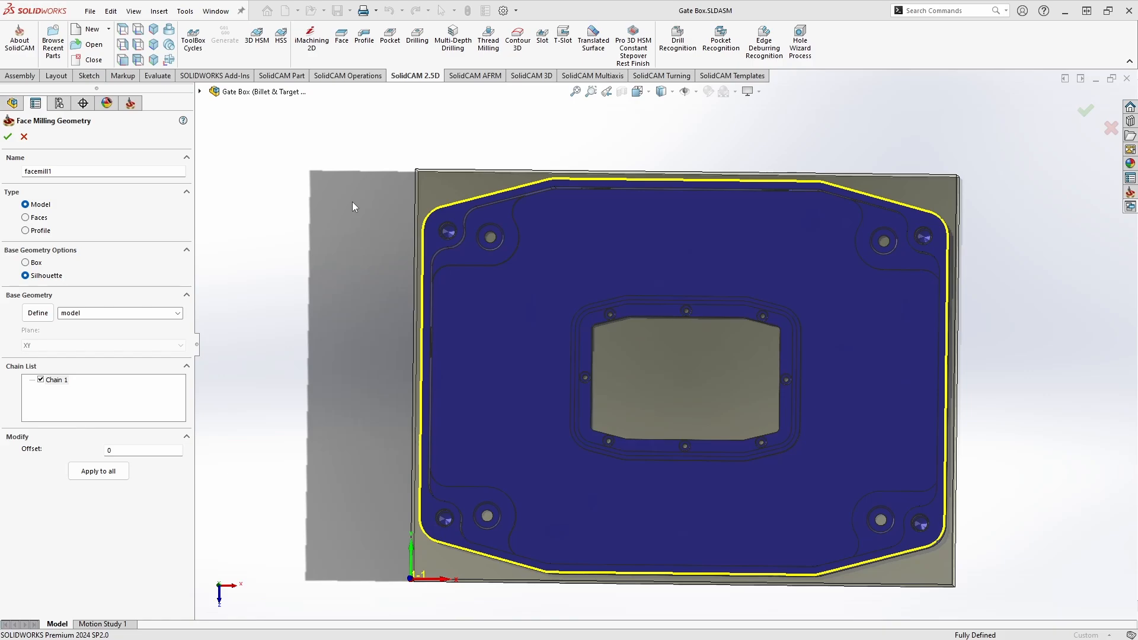
middle_drag(352, 202, 342, 288)
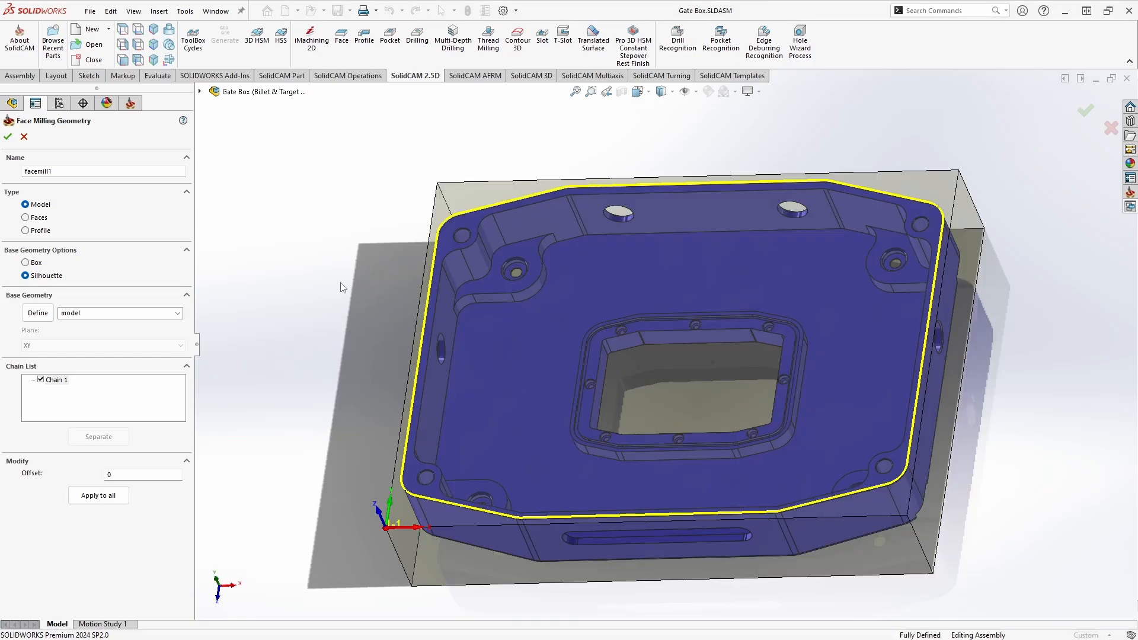
Step: Change the geometry type to Faces, define the corner boss face around the hole, and compare its Box and Silhouette boundaries
click(26, 218)
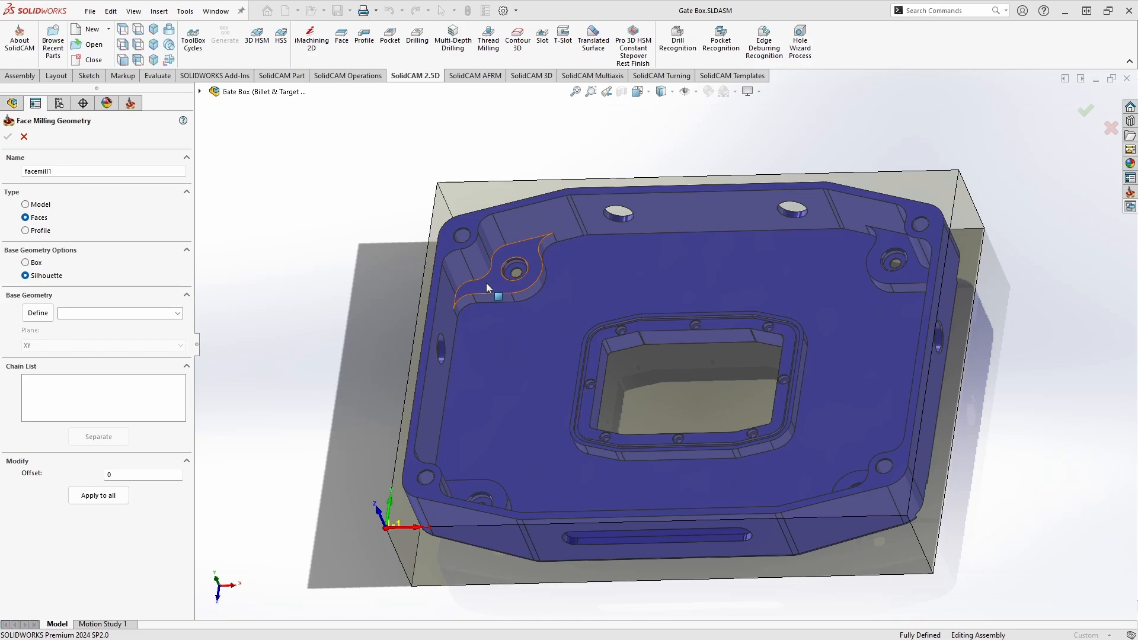
click(29, 314)
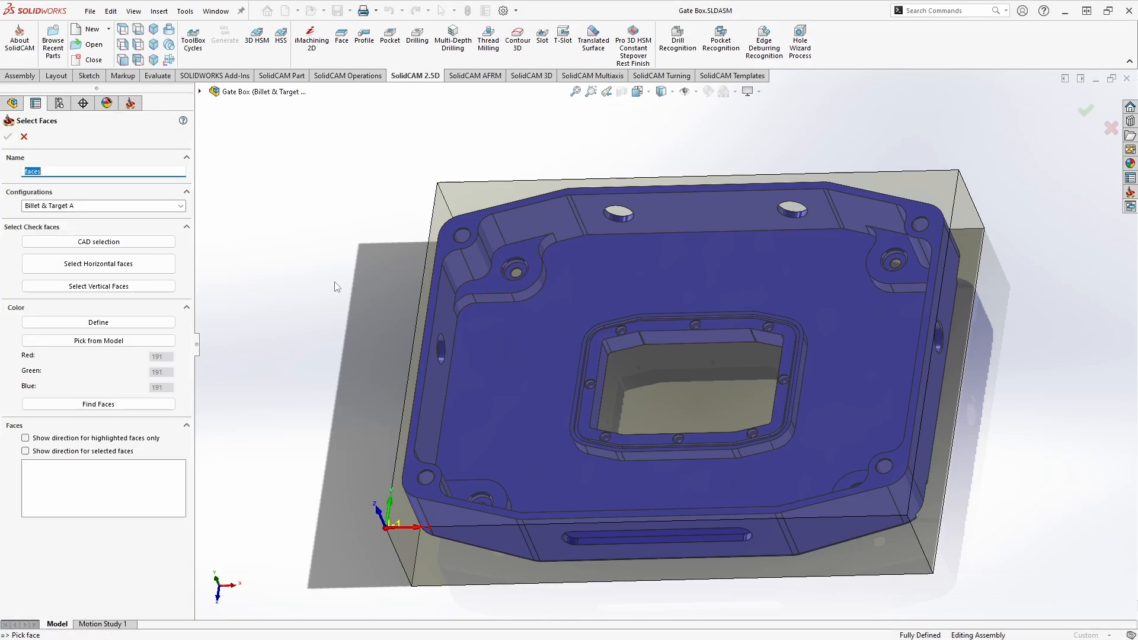
click(495, 287)
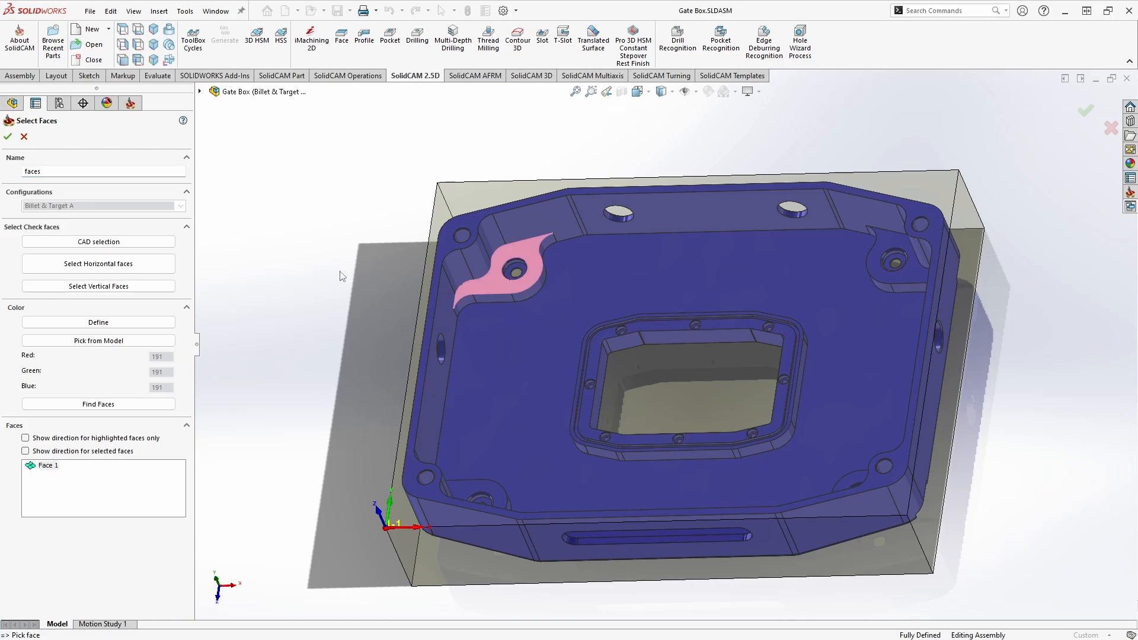
click(9, 139)
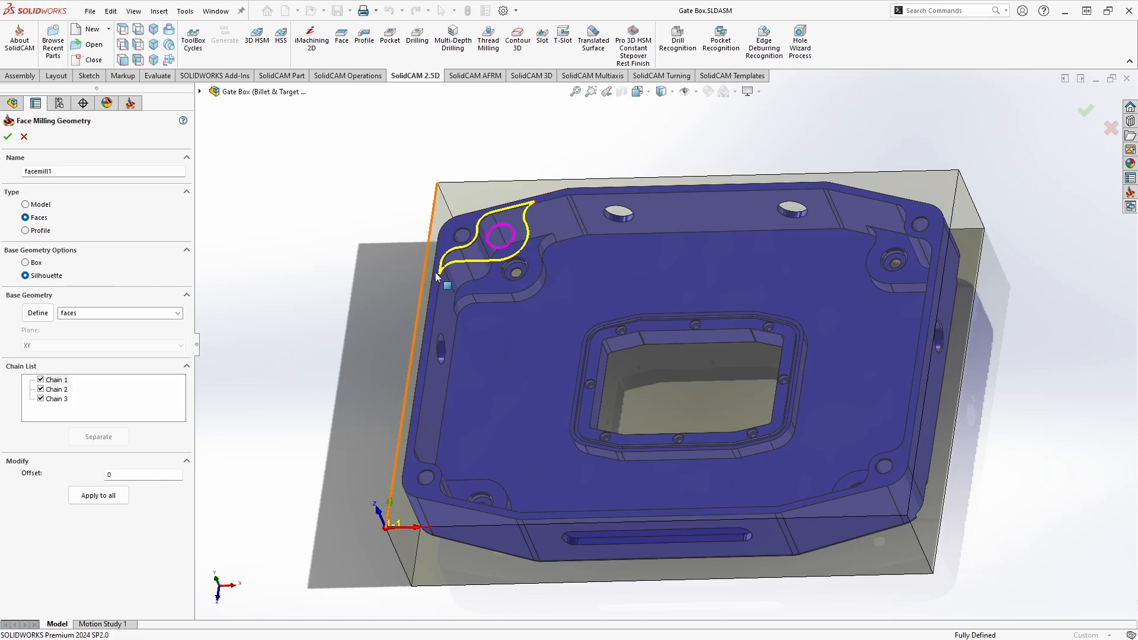
click(28, 263)
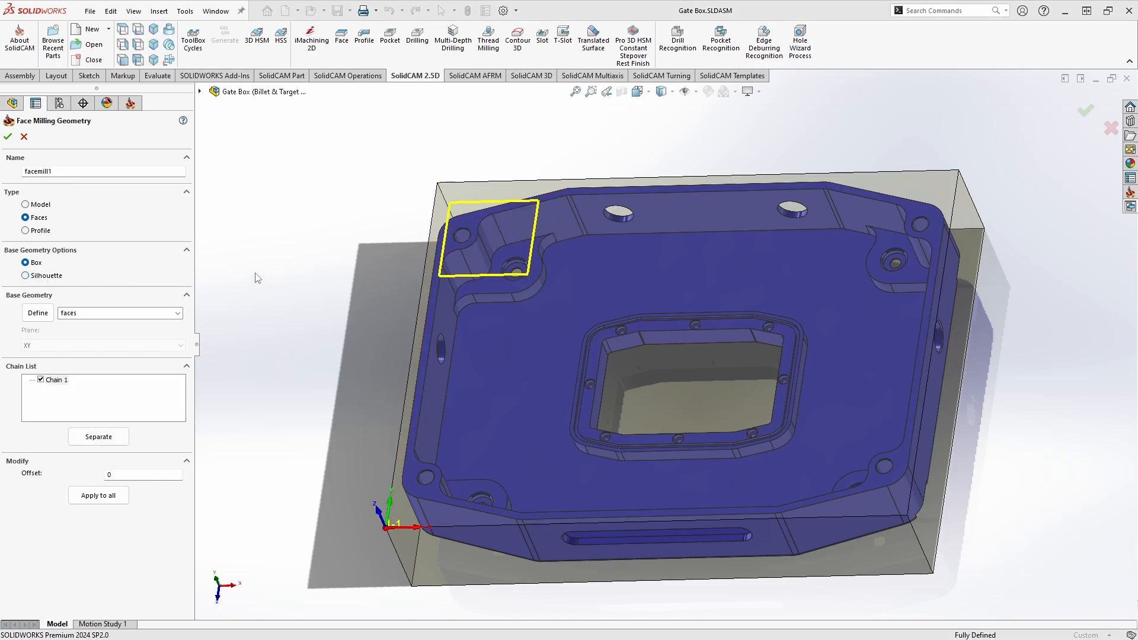
click(53, 275)
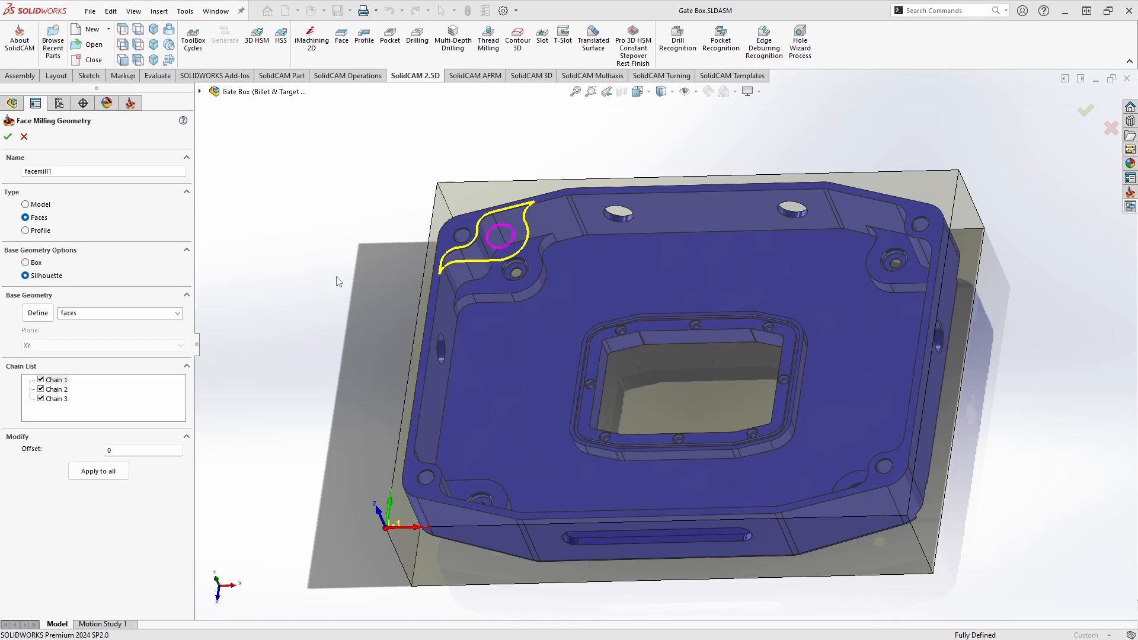
Step: Change the geometry type to Profile, define a chain along the part's outer upper edge, and accept the face milling geometry
click(25, 230)
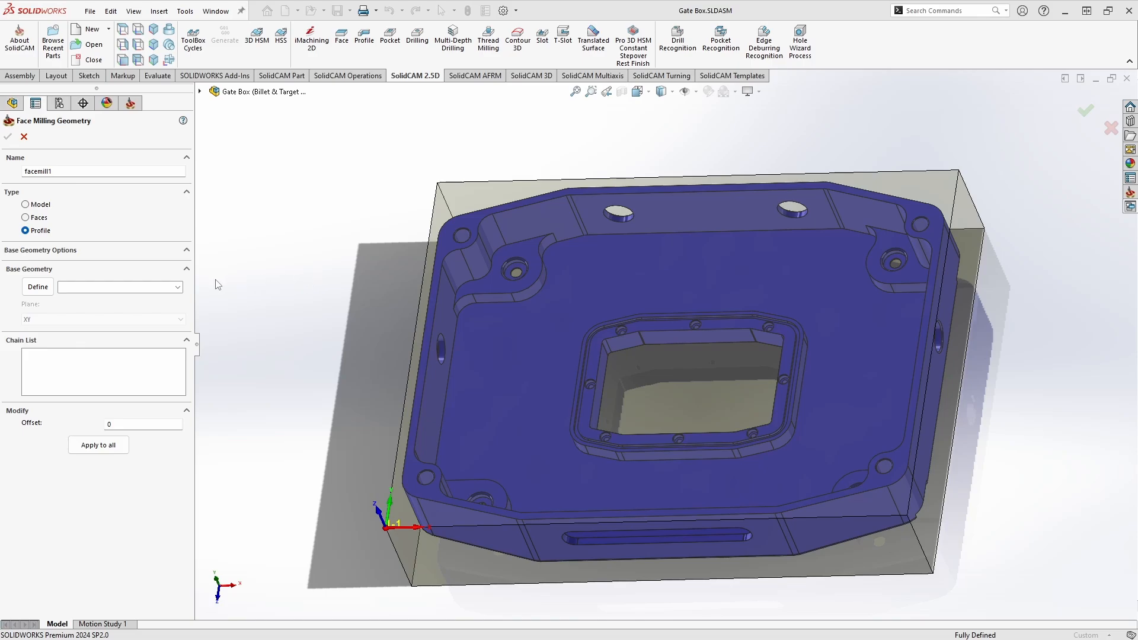
click(50, 290)
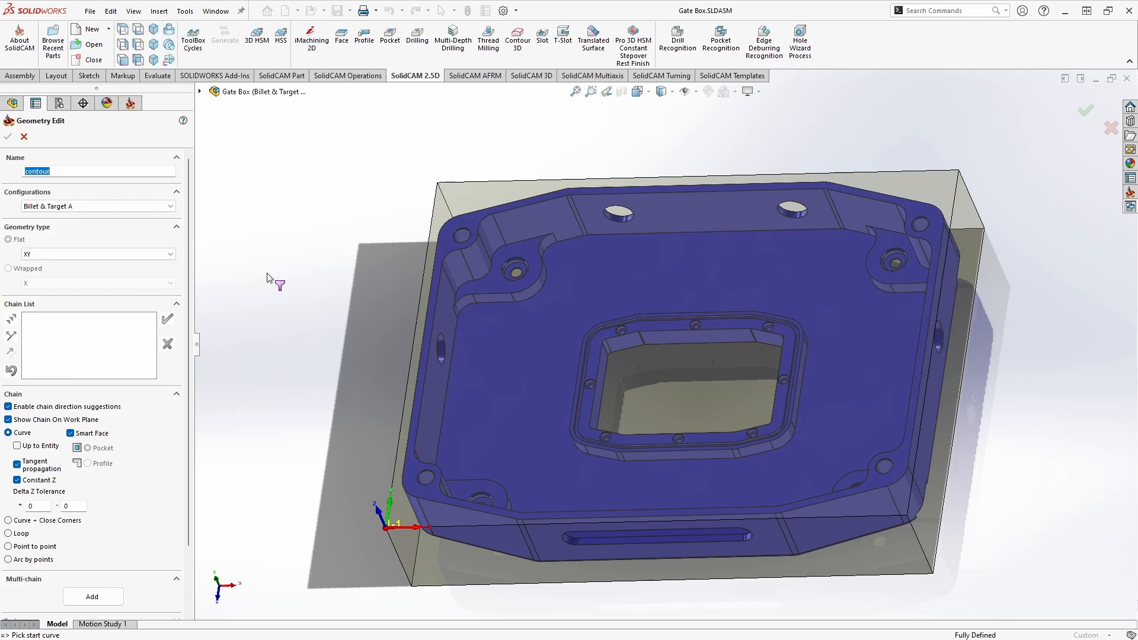
click(497, 205)
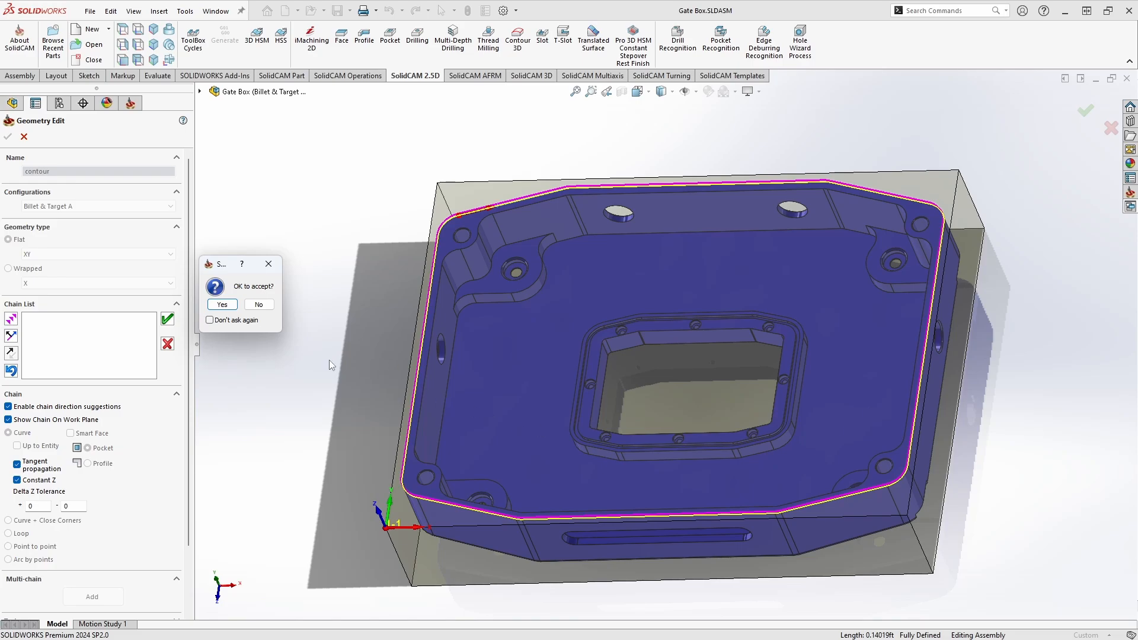
click(230, 305)
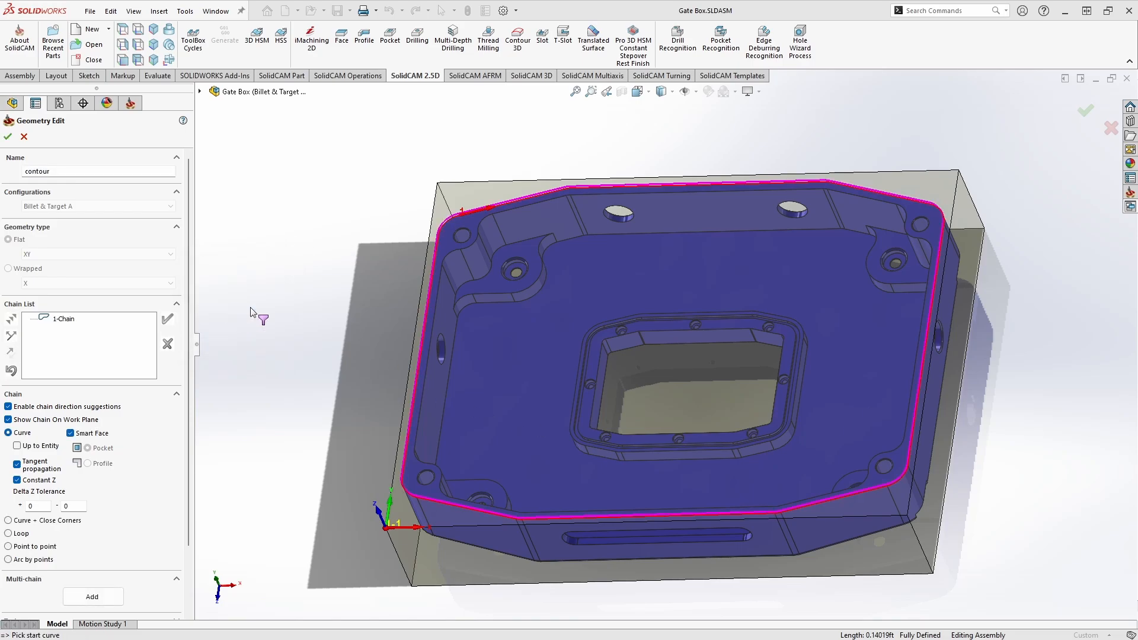
click(7, 139)
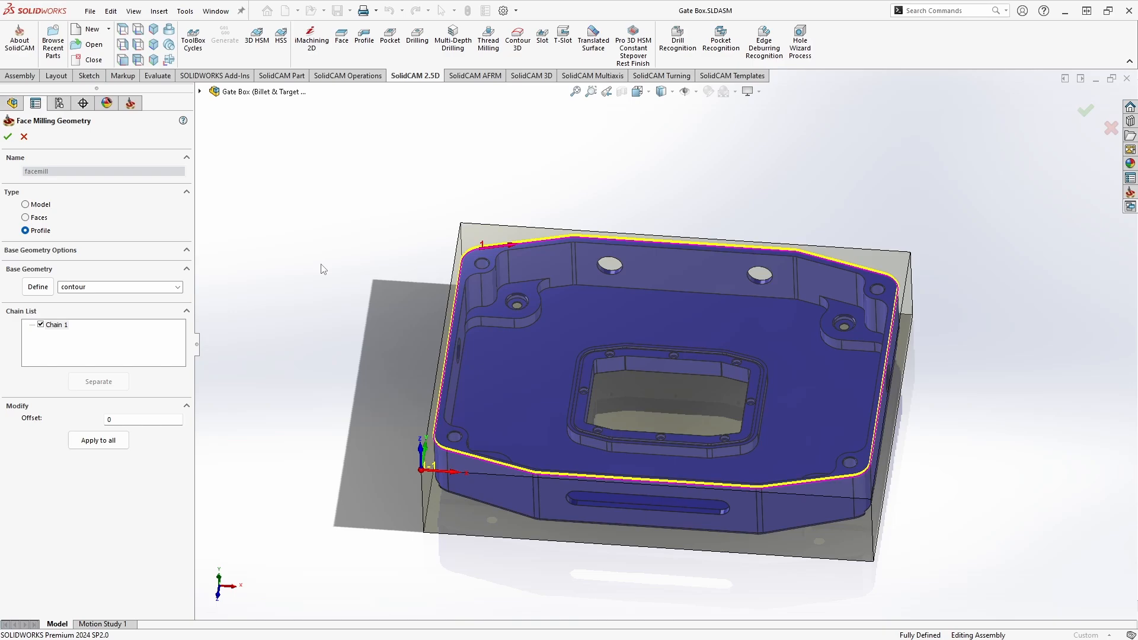
click(8, 137)
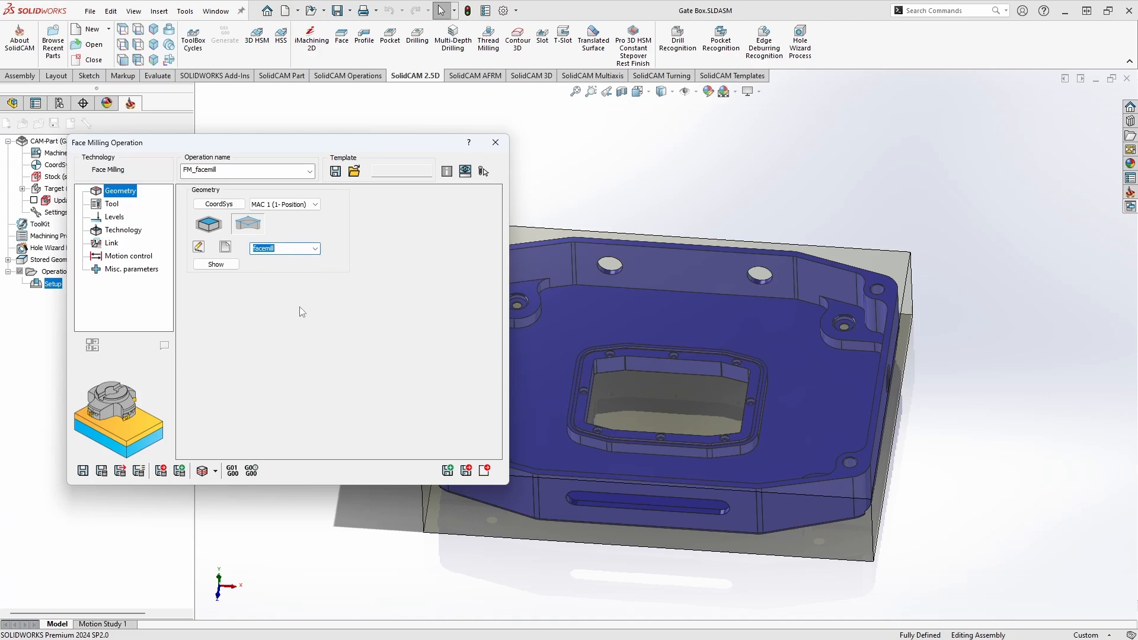
Step: Set the face milling geometry to the stock-based boundary using the updated stock
click(214, 228)
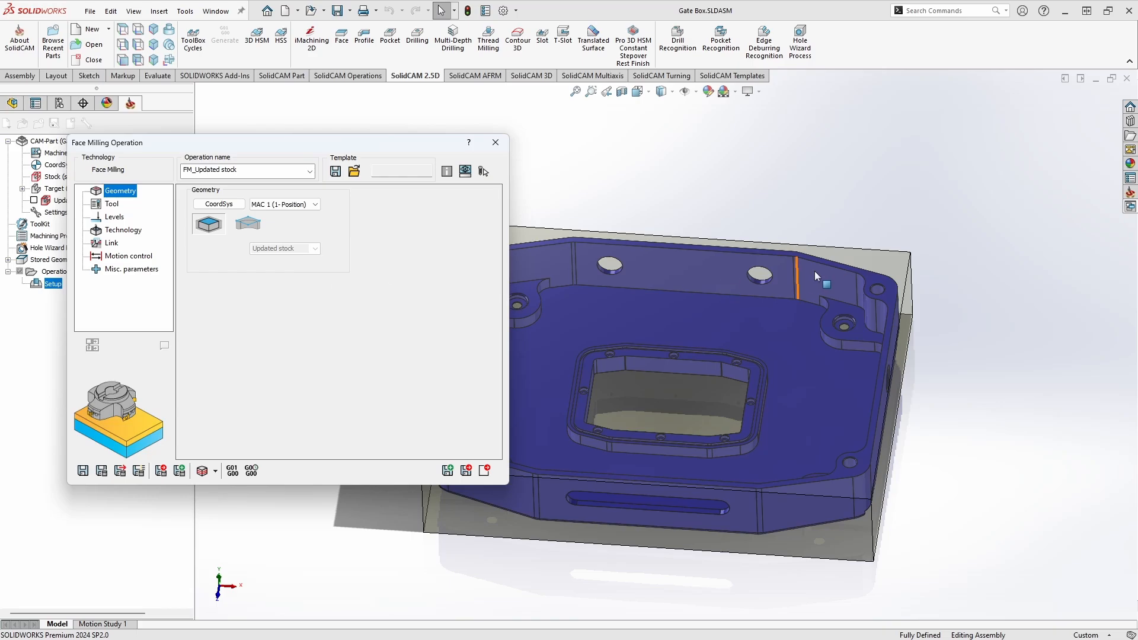
middle_drag(798, 332, 872, 304)
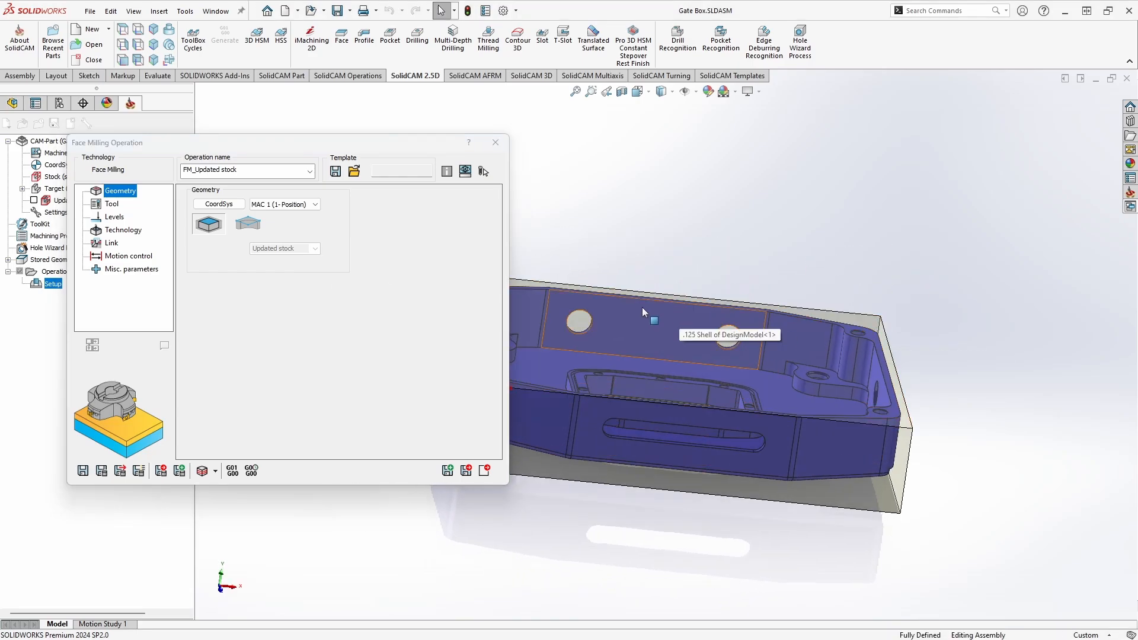
middle_drag(643, 308, 618, 335)
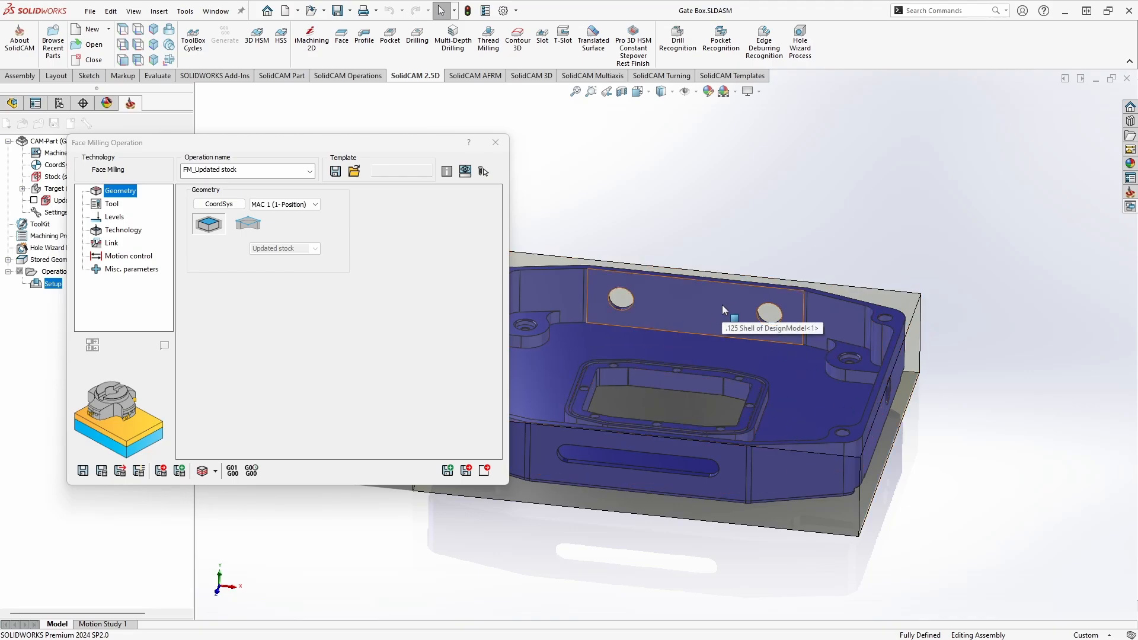
scroll(637, 298, up, 3)
middle_drag(594, 296, 580, 308)
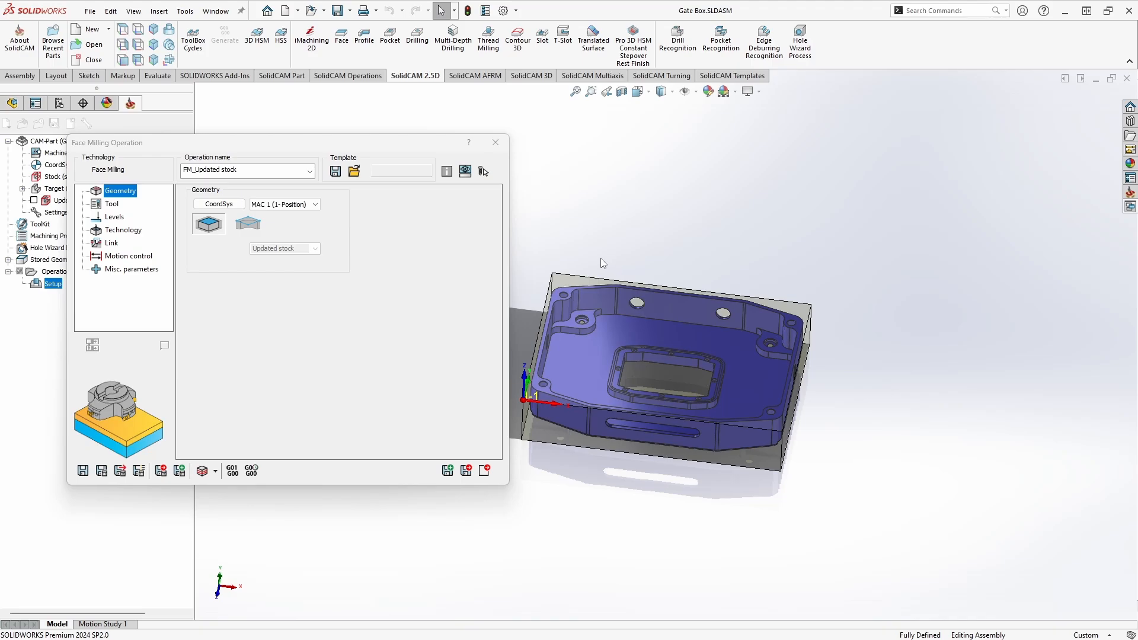
Step: Assign the 2 in face mill, tool number 1, to the operation and open its feed and spin data
click(112, 204)
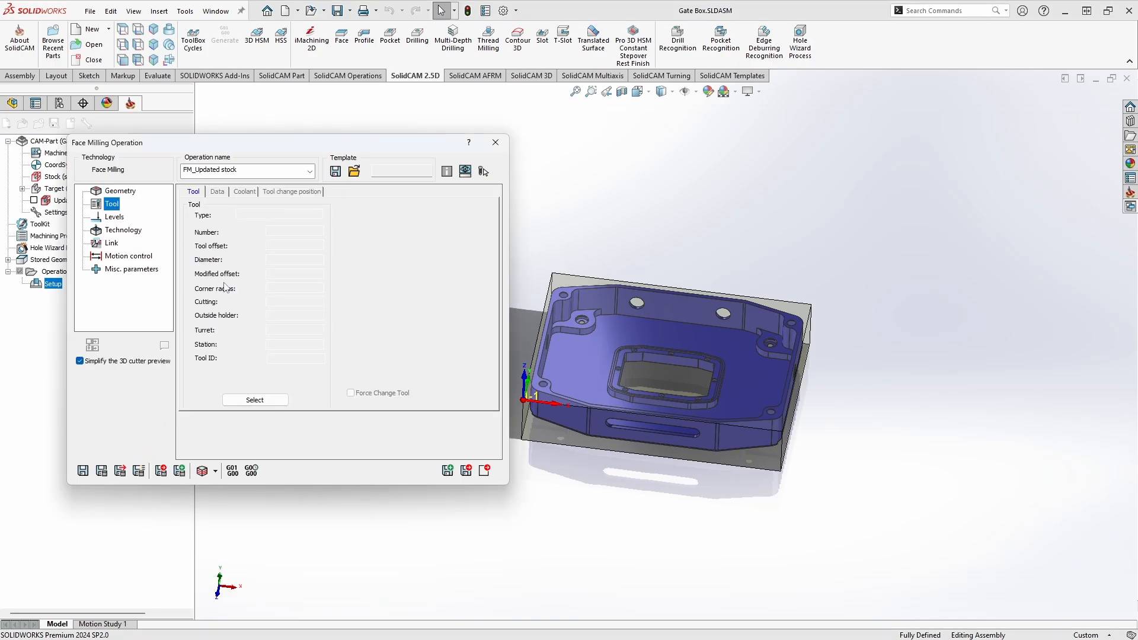
click(256, 401)
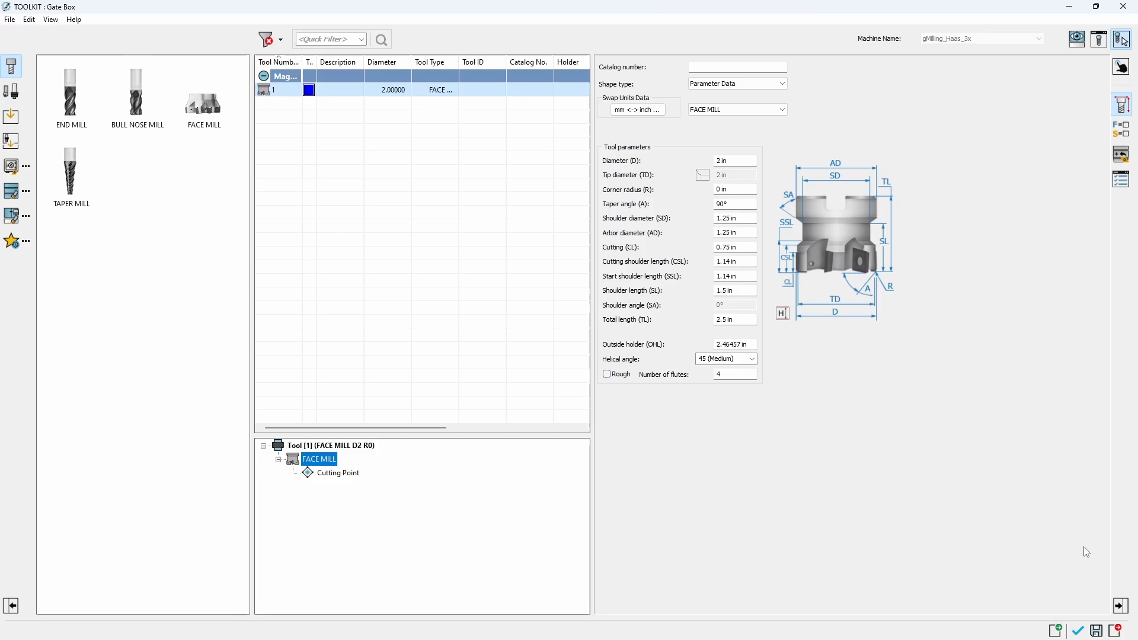
click(1078, 630)
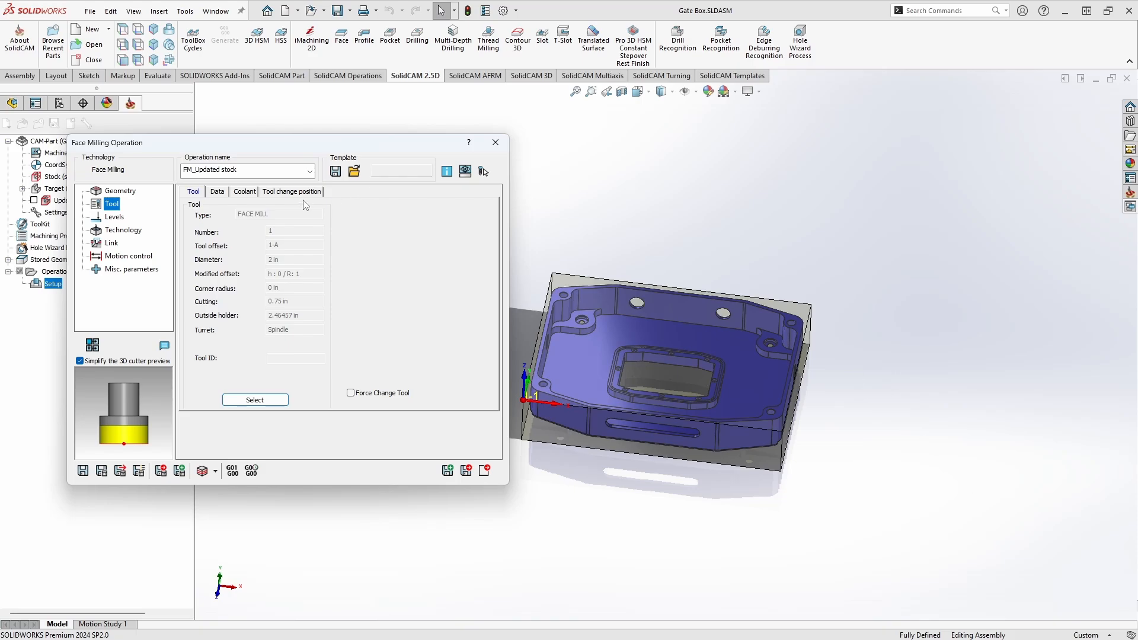
click(212, 193)
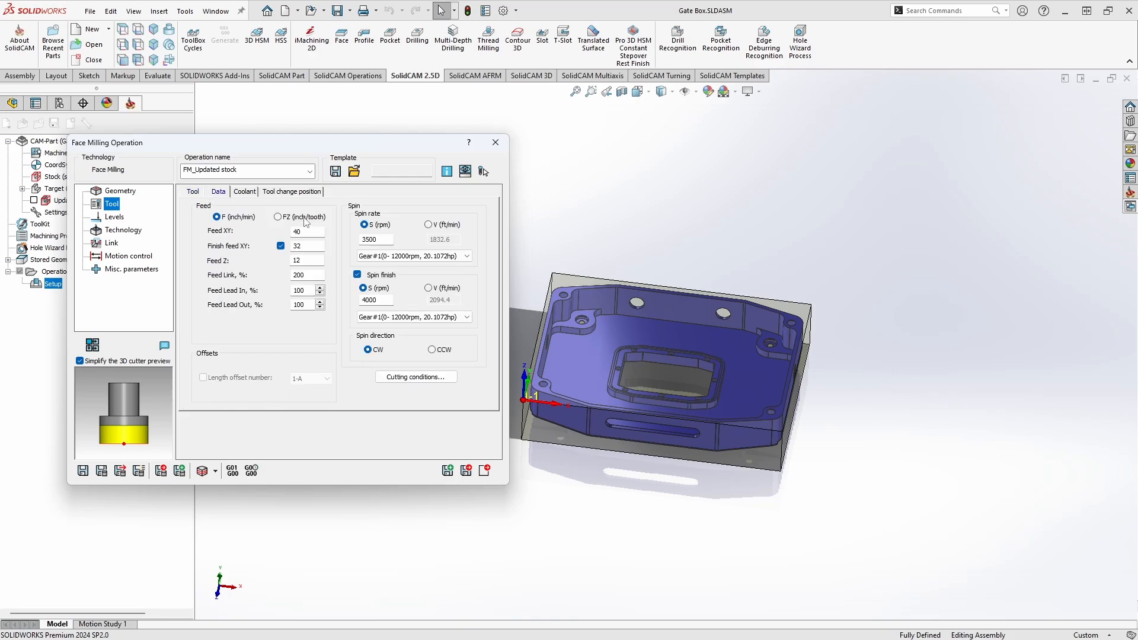
Step: Review the operation's coolant options and milling levels, including the upper level's delta and the choices for defining it
click(235, 193)
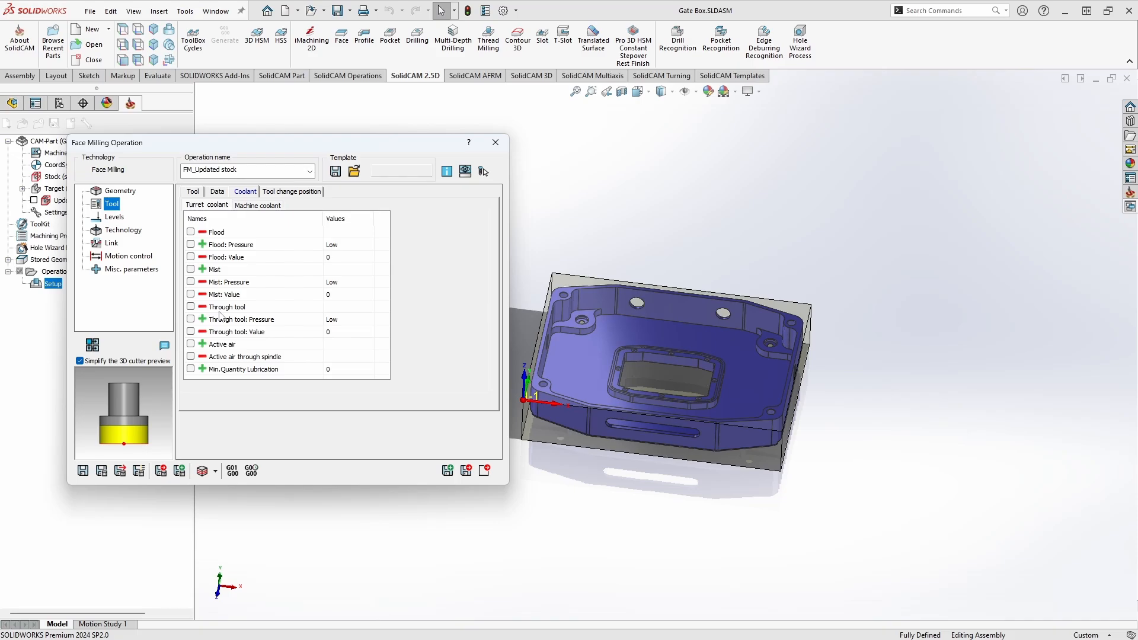
click(112, 218)
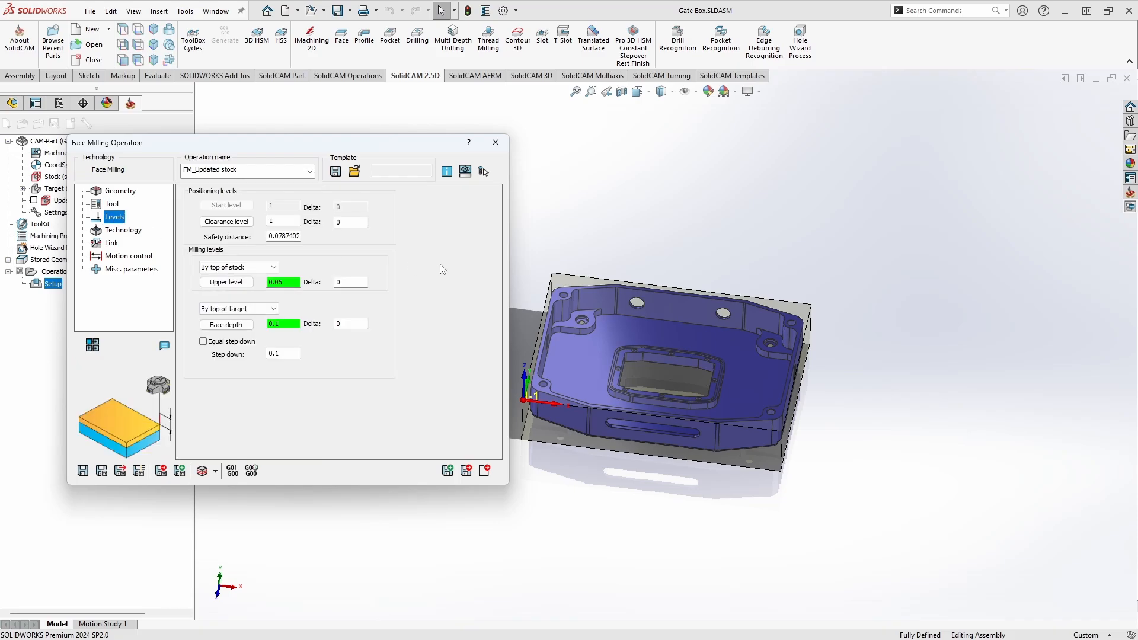
scroll(562, 328, down, 3)
scroll(562, 328, up, 2)
scroll(562, 329, down, 1)
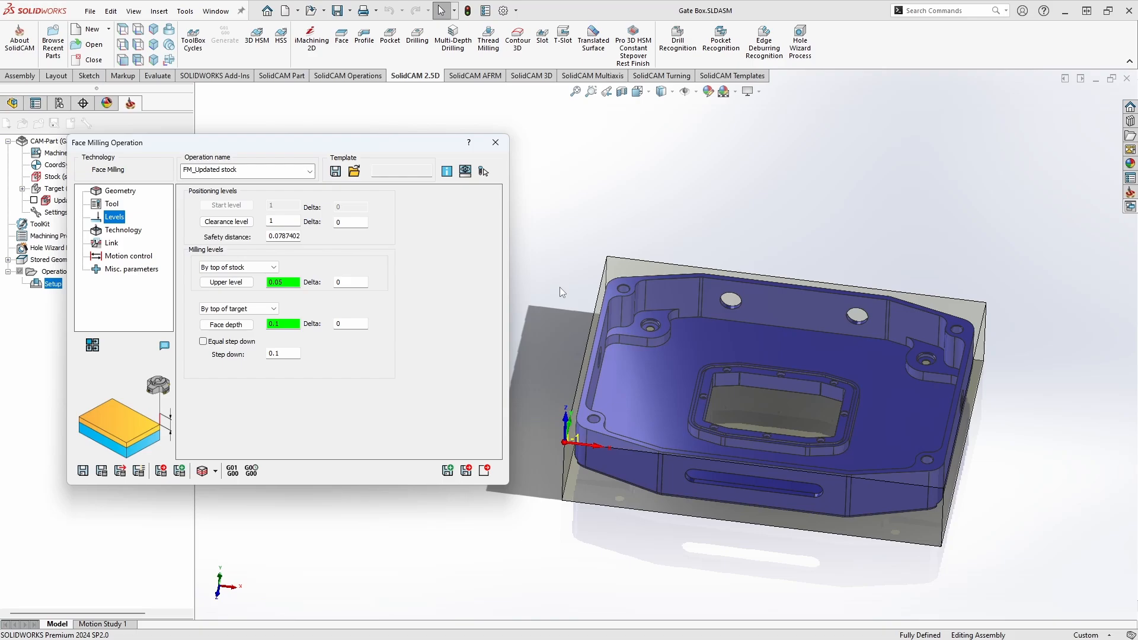
click(287, 282)
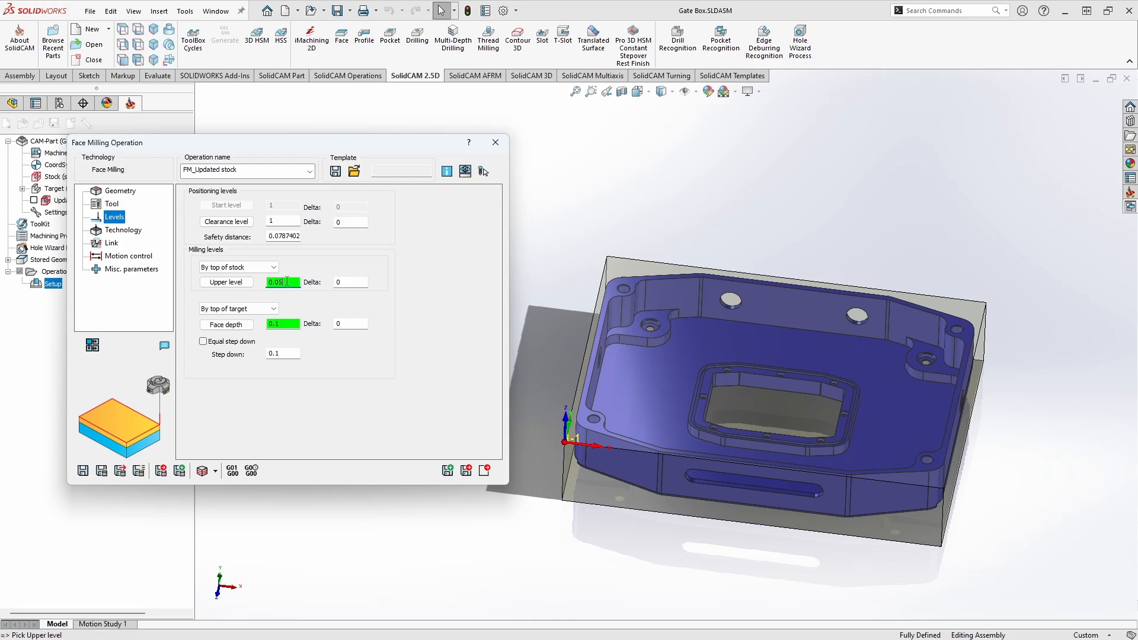
click(343, 282)
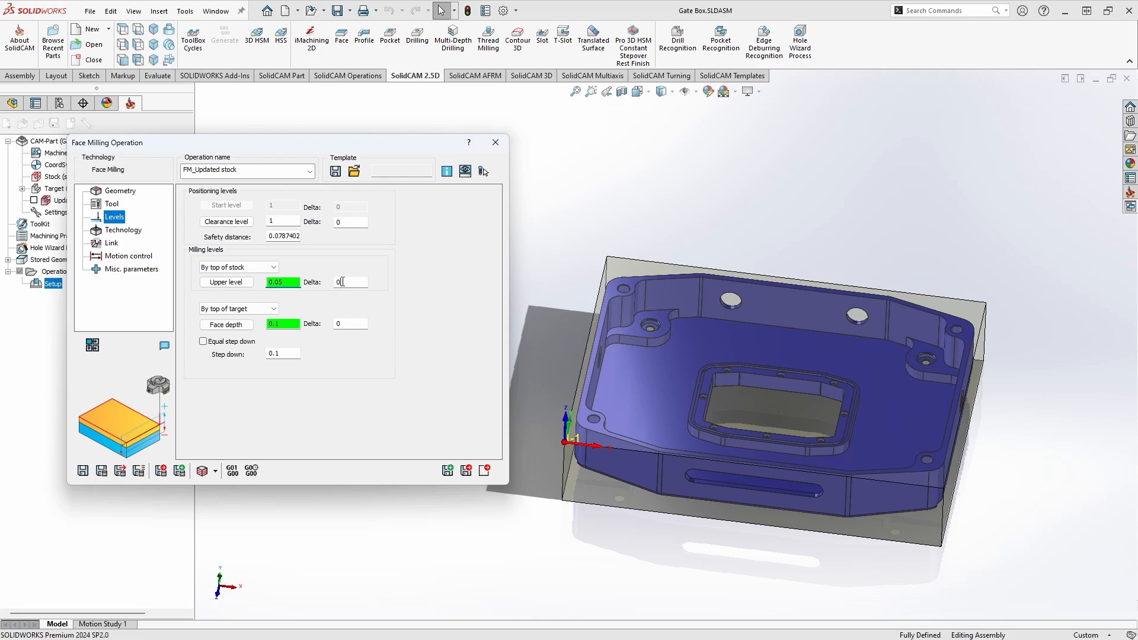
click(299, 282)
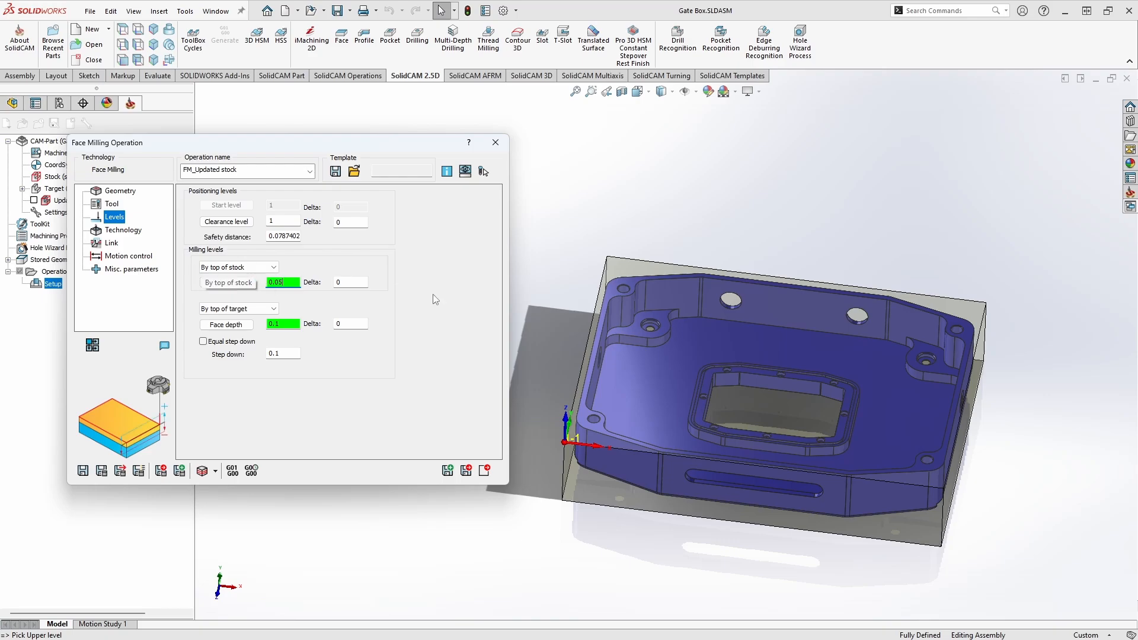
middle_drag(576, 314, 611, 284)
scroll(574, 280, down, 2)
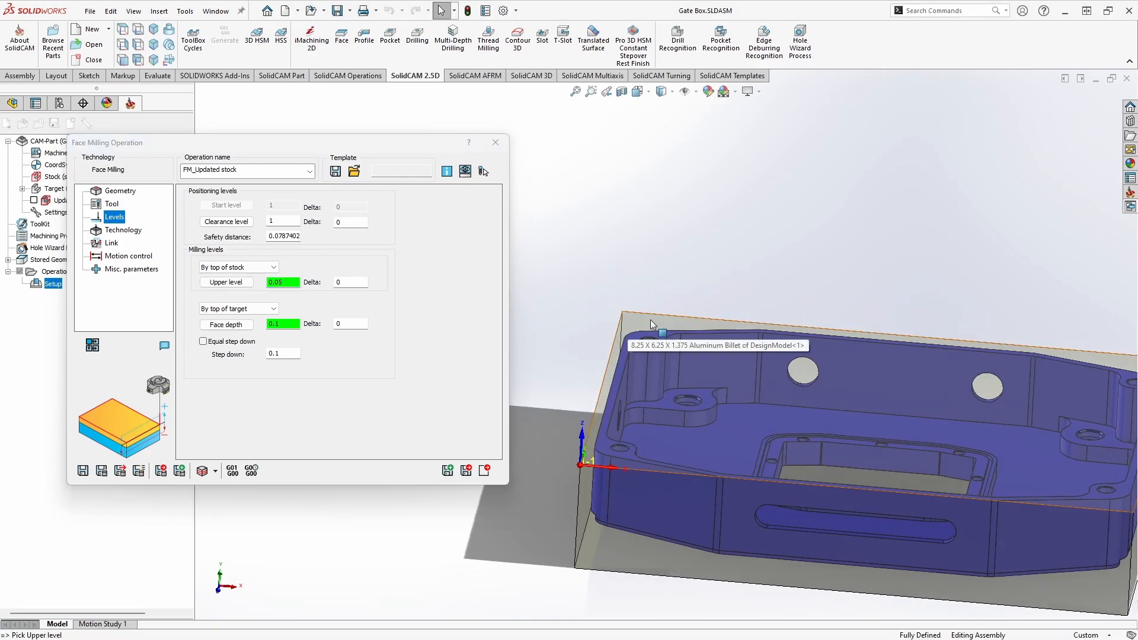
click(269, 265)
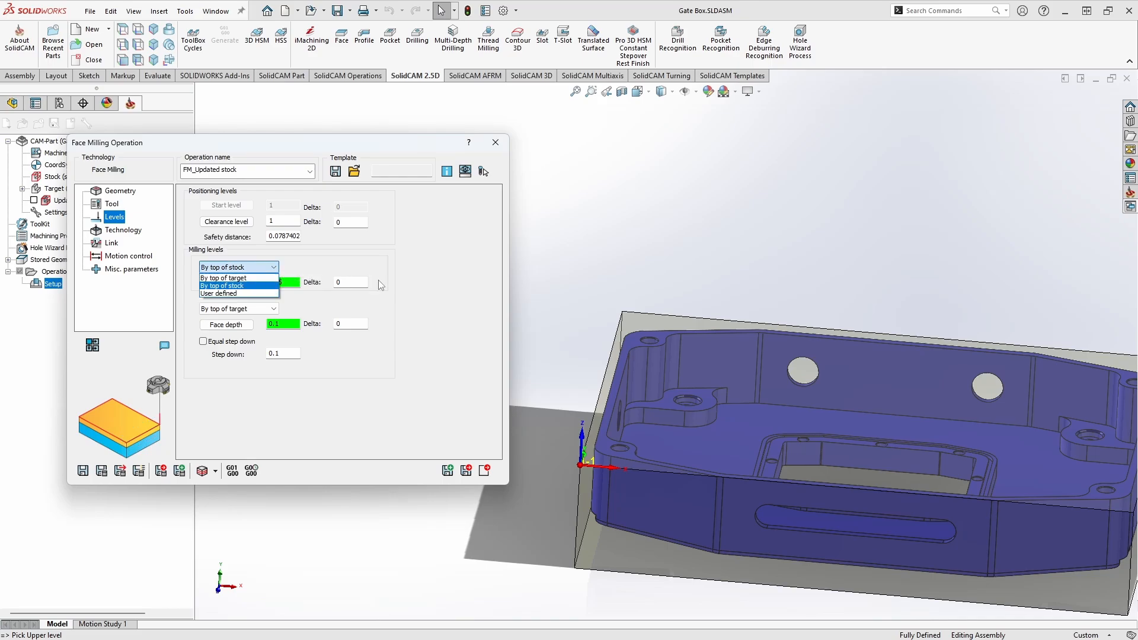
click(234, 286)
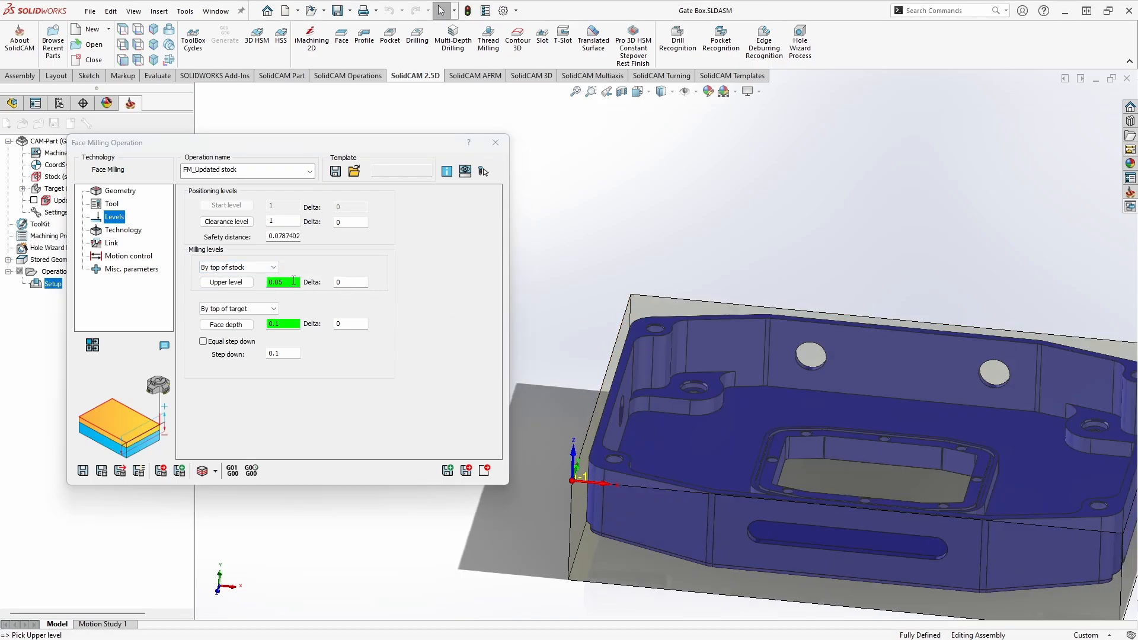
Step: Try defining the upper level manually as 0.05 and by picking the upper edge of the stock on the model
click(293, 282)
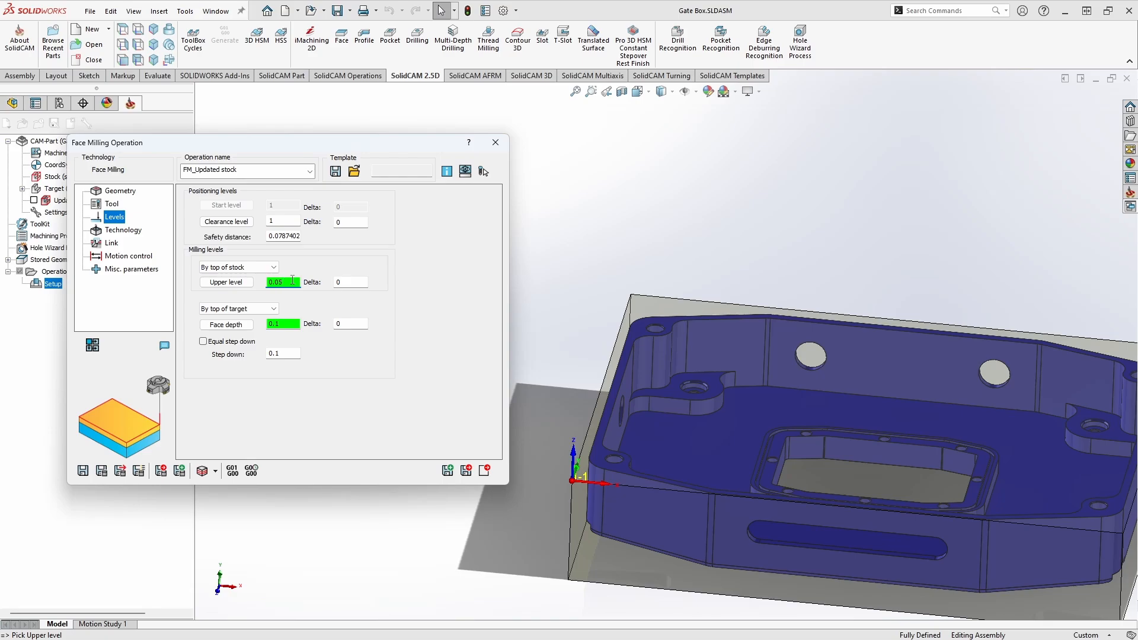
key(BackSpace)
key(BackSpace)
key(BackSpace)
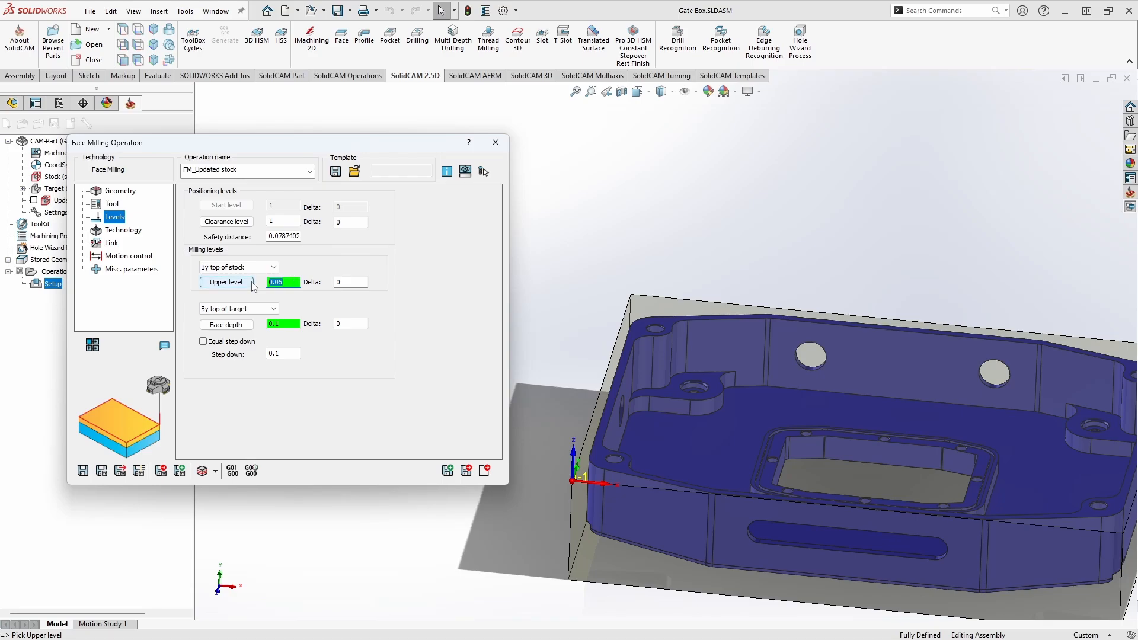
text(.05)
key(Tab)
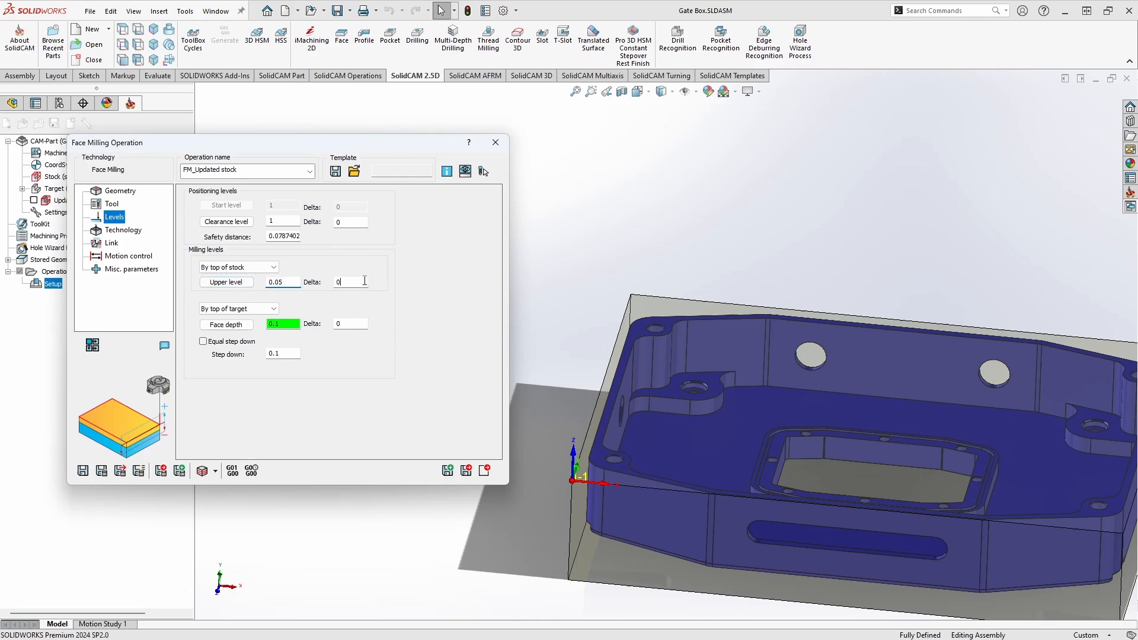
click(289, 283)
click(649, 304)
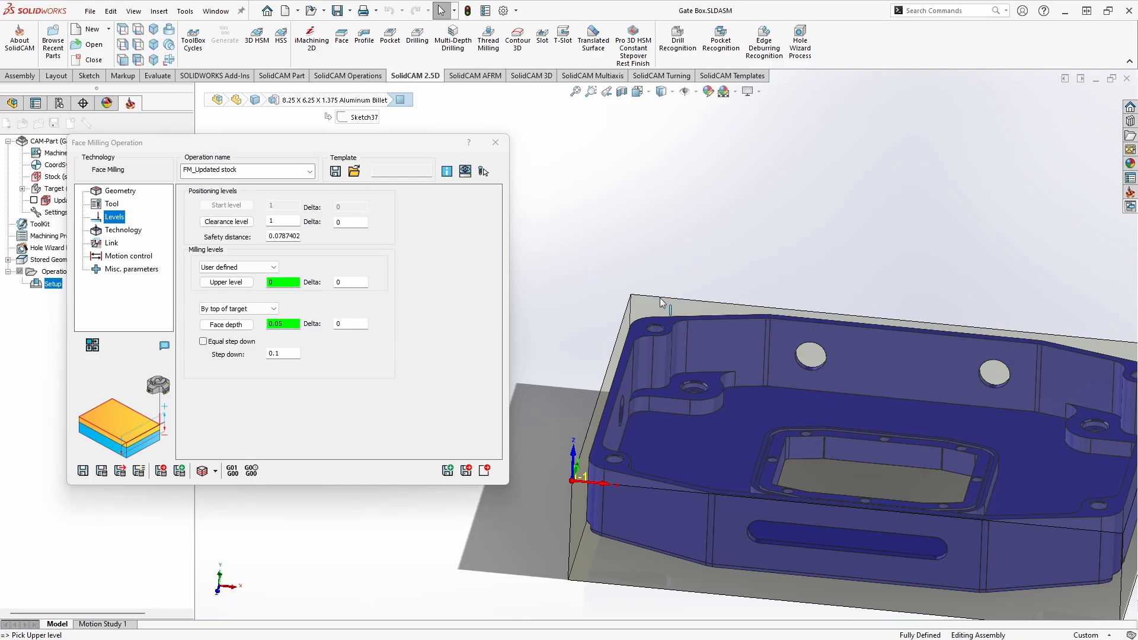
middle_drag(642, 300, 640, 280)
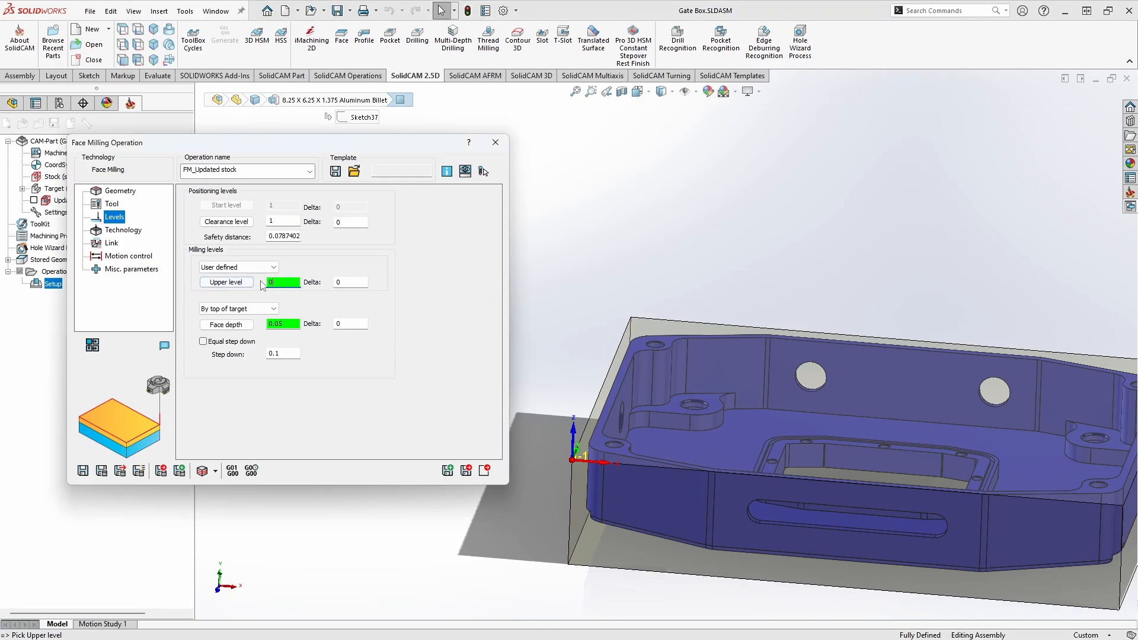
Step: Try By top of target for the upper level, and return it to By top of stock
click(253, 268)
click(237, 275)
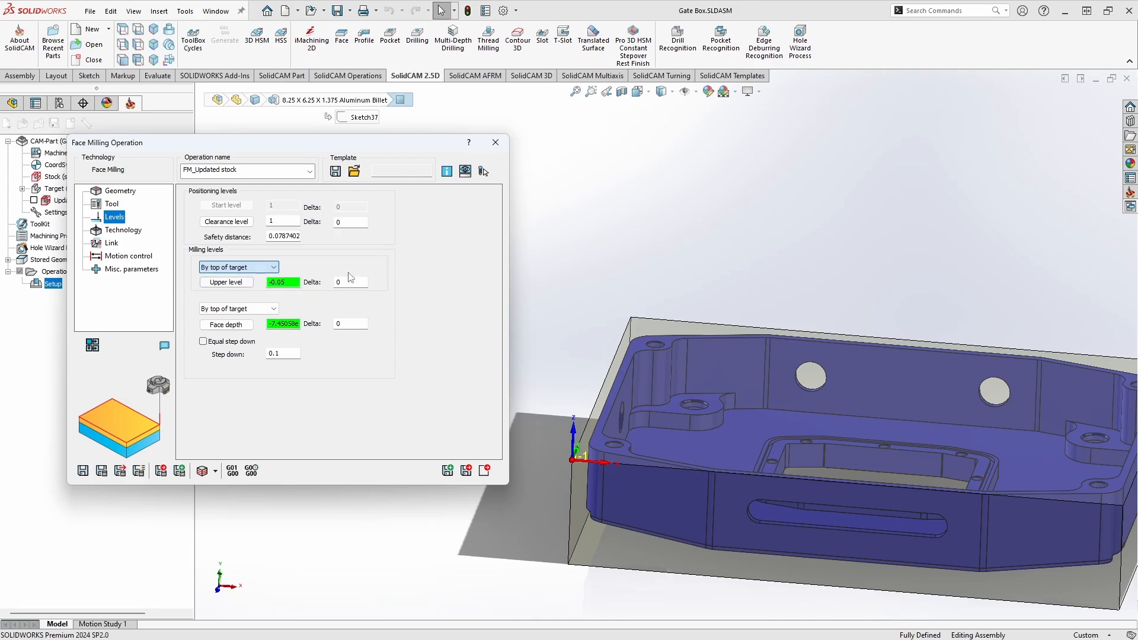
click(255, 267)
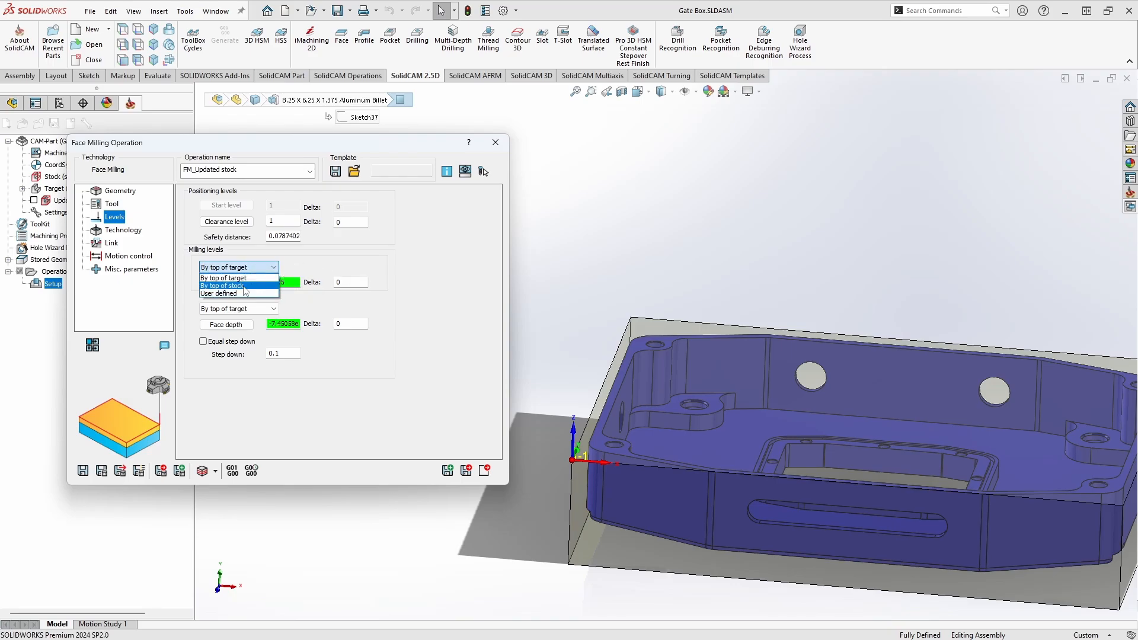
click(255, 286)
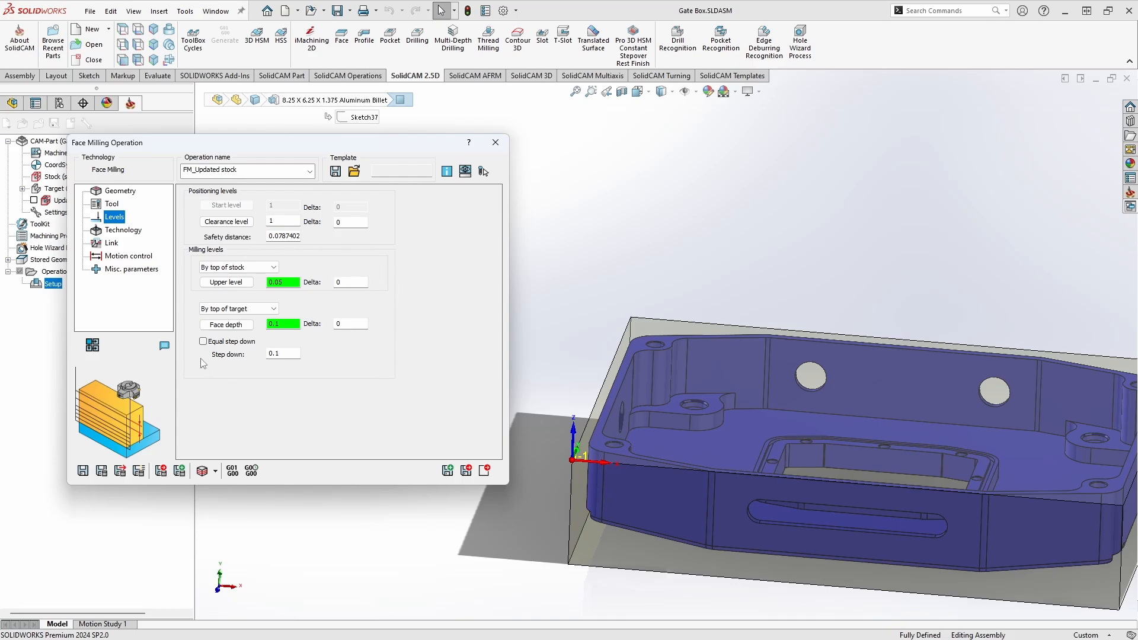
Step: Review the step down settings and the milling types available in the operation's technology settings
click(289, 355)
click(203, 342)
click(122, 230)
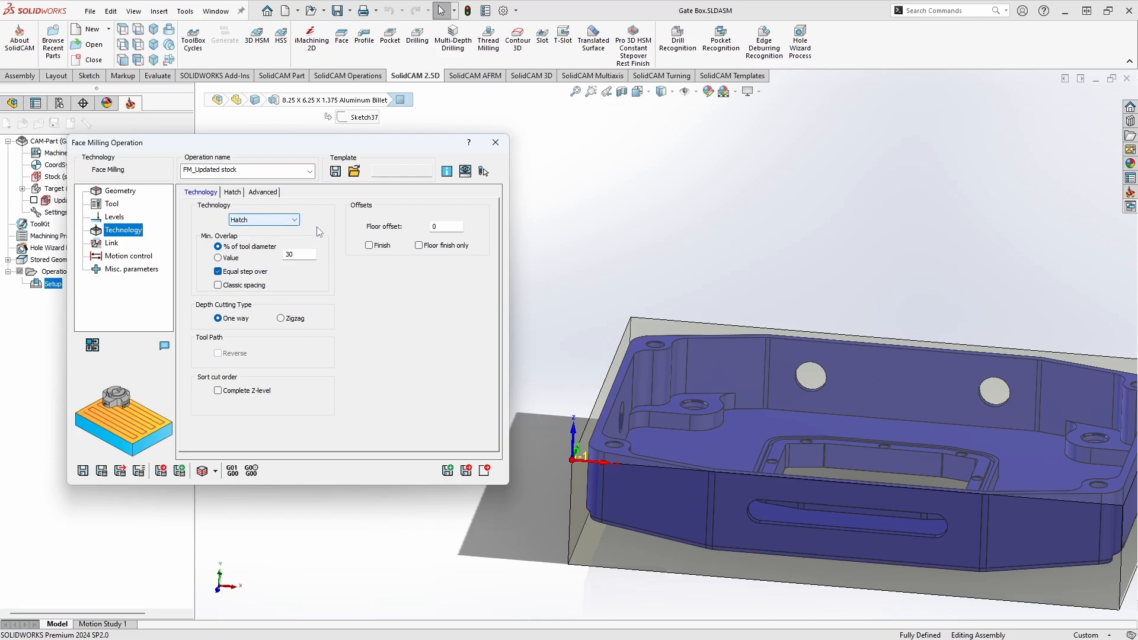
click(295, 221)
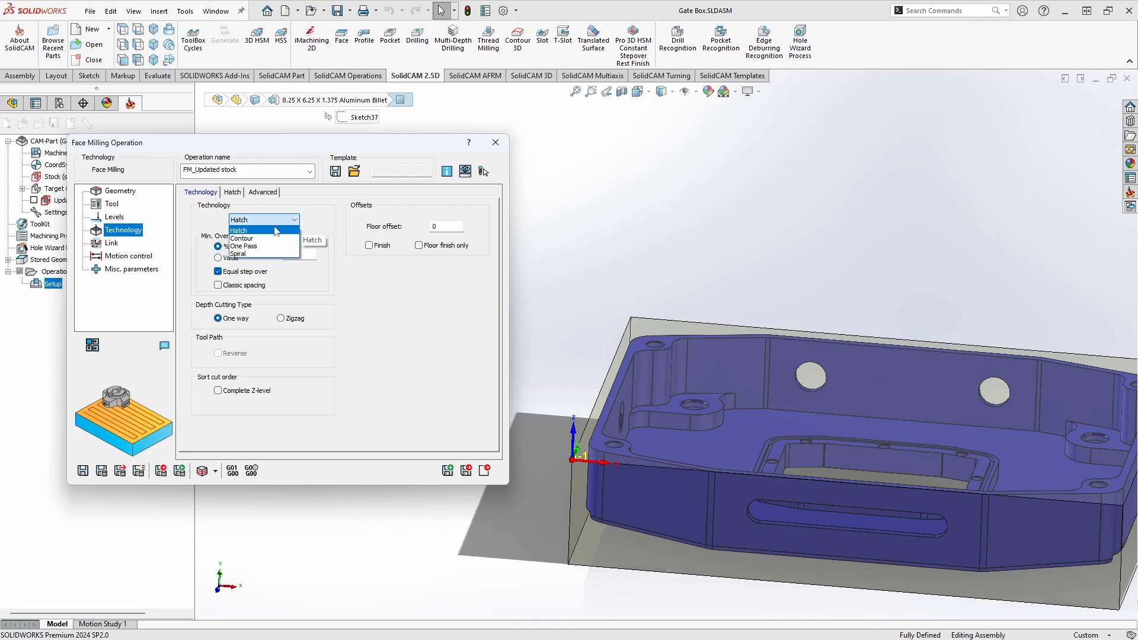
click(335, 255)
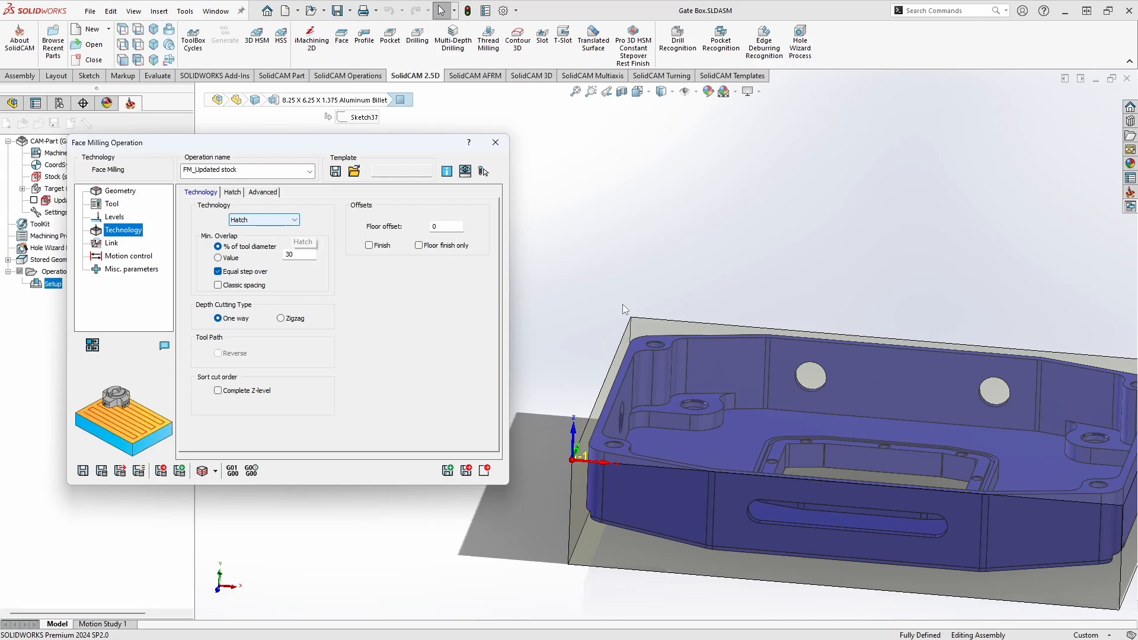
Step: Compare the depth cutting types, keep One way, and enable the Complete Z-level and Finish options
scroll(665, 345, up, 3)
middle_drag(799, 372, 741, 350)
key(ctrl+5)
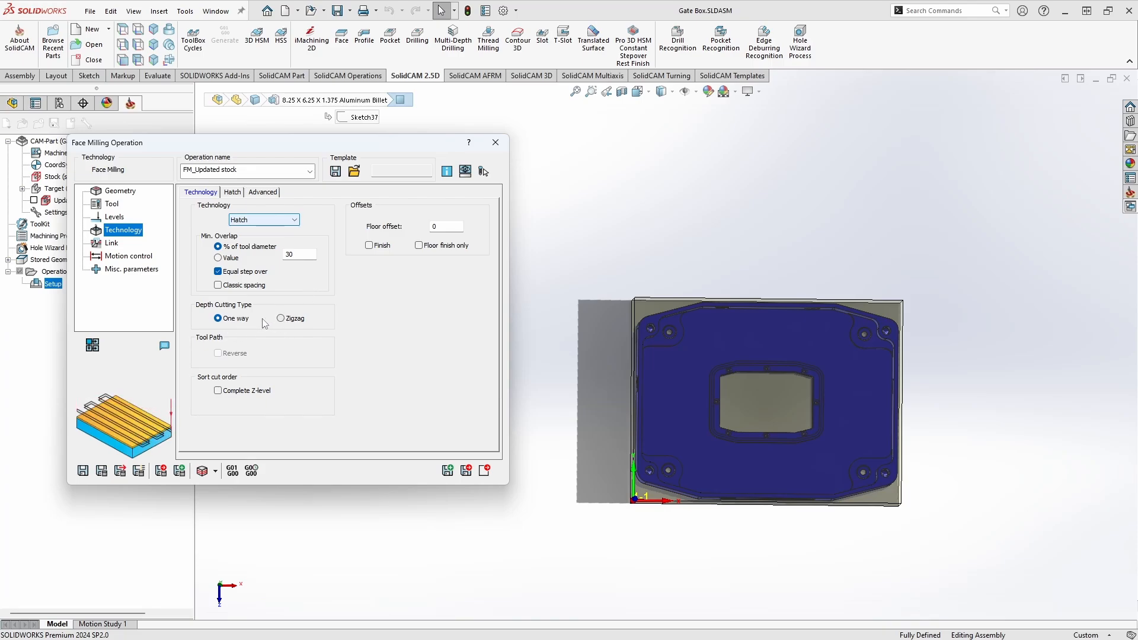
click(287, 319)
click(233, 319)
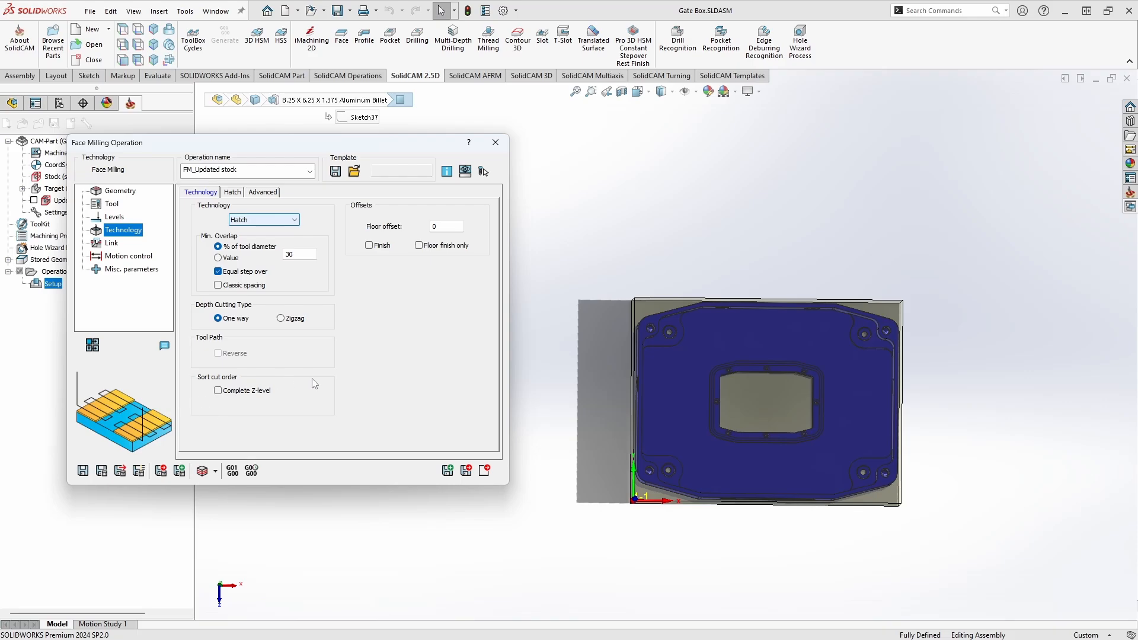
click(218, 390)
click(454, 227)
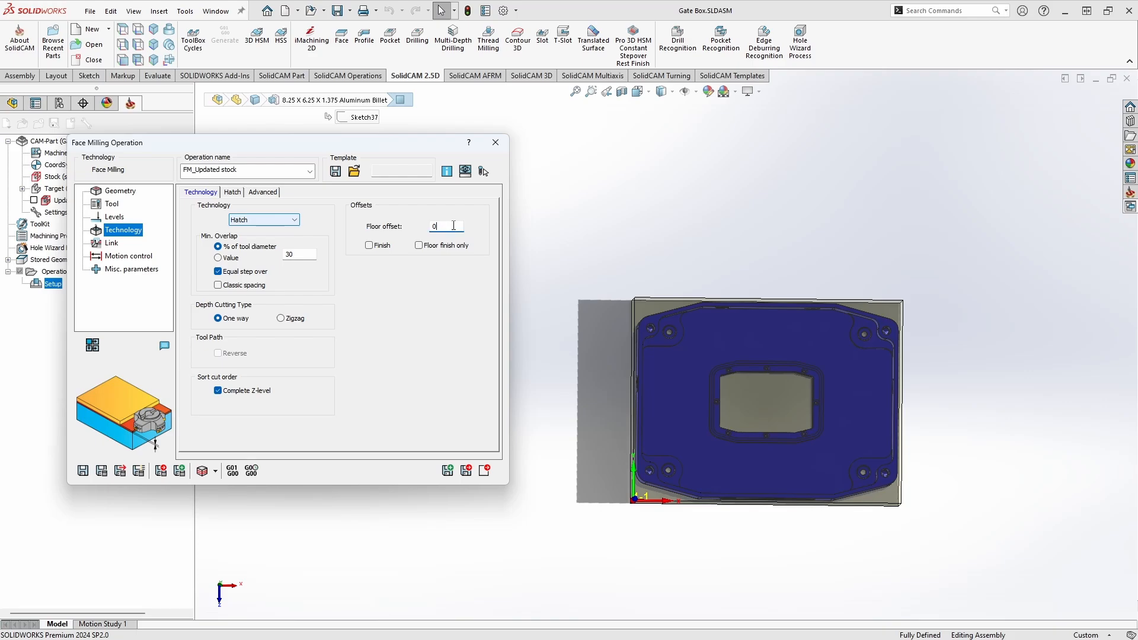
click(369, 245)
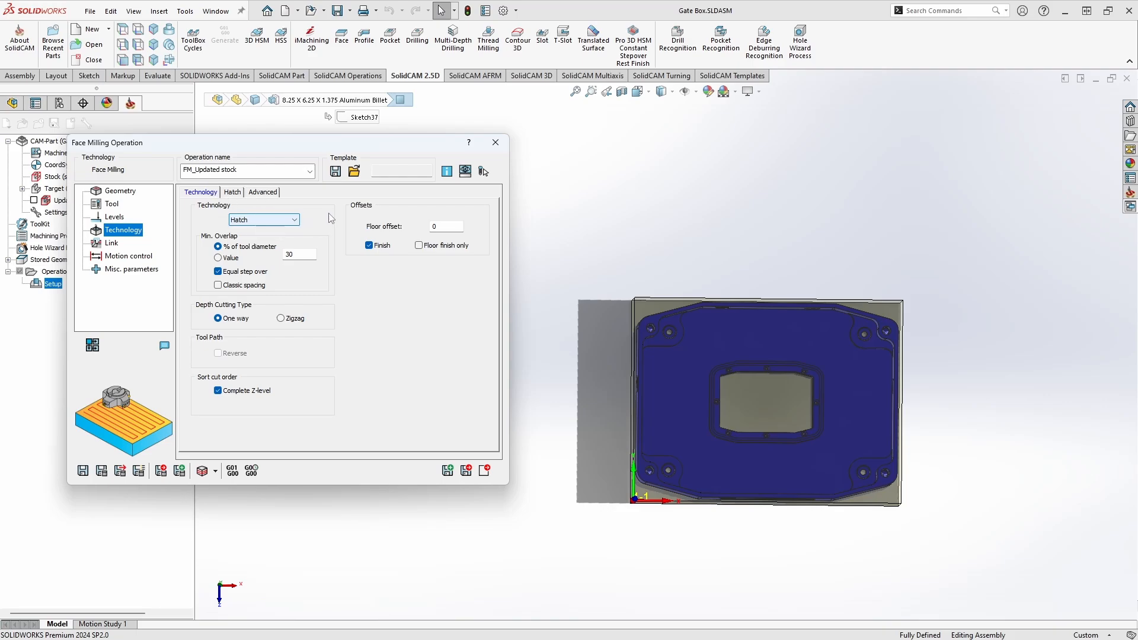
Step: Try the Contour technology, review its settings, and switch the technology back to Hatch
click(253, 222)
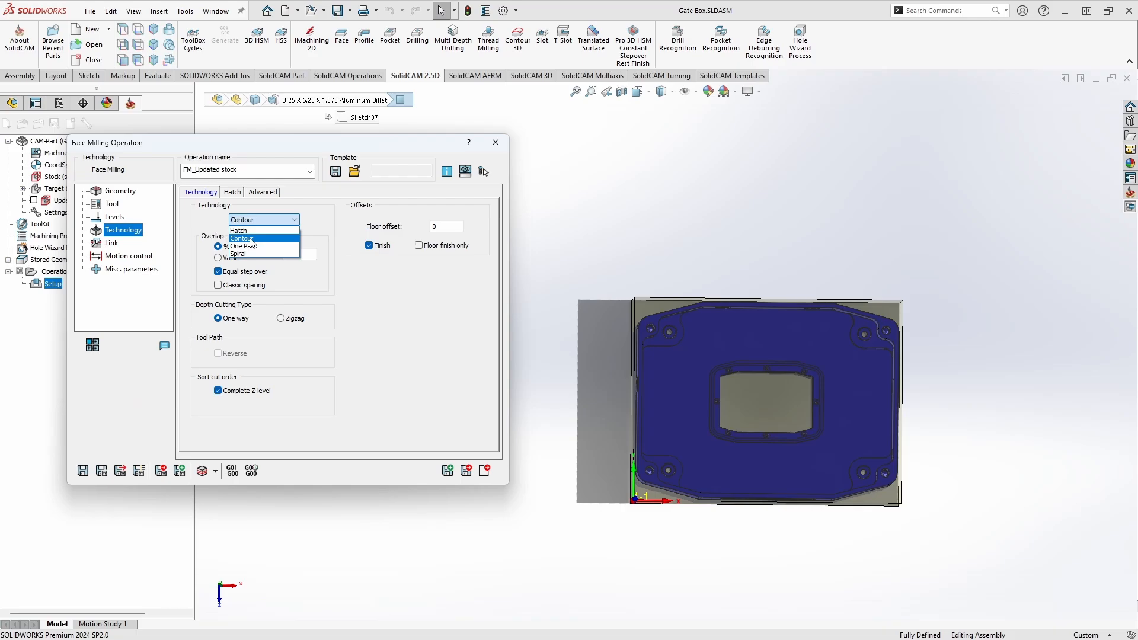
click(253, 236)
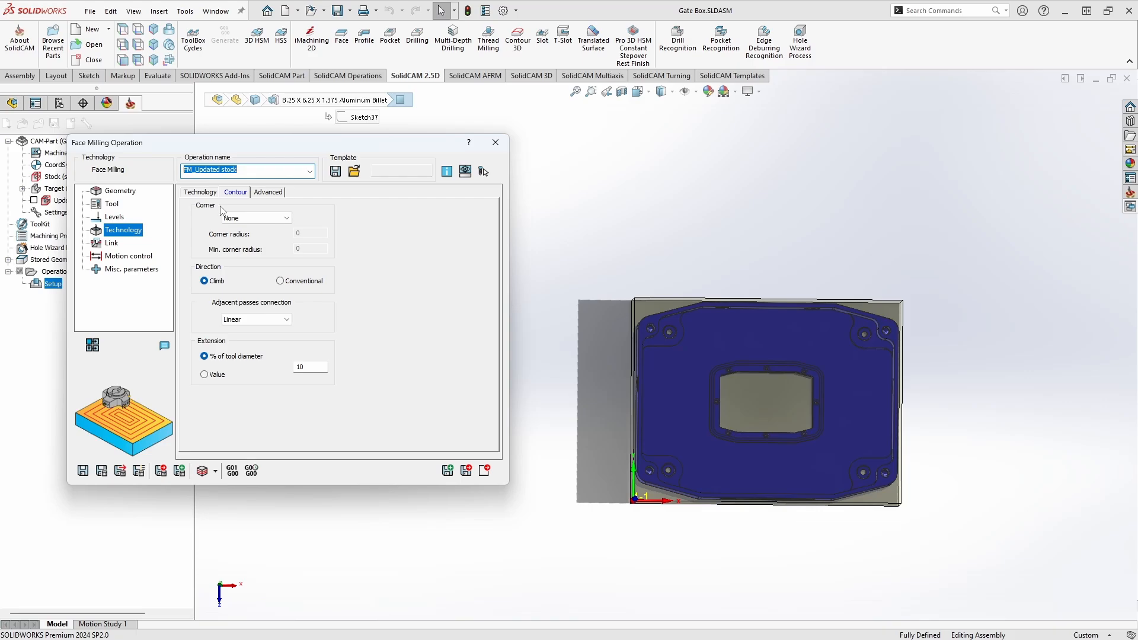
click(201, 192)
click(261, 220)
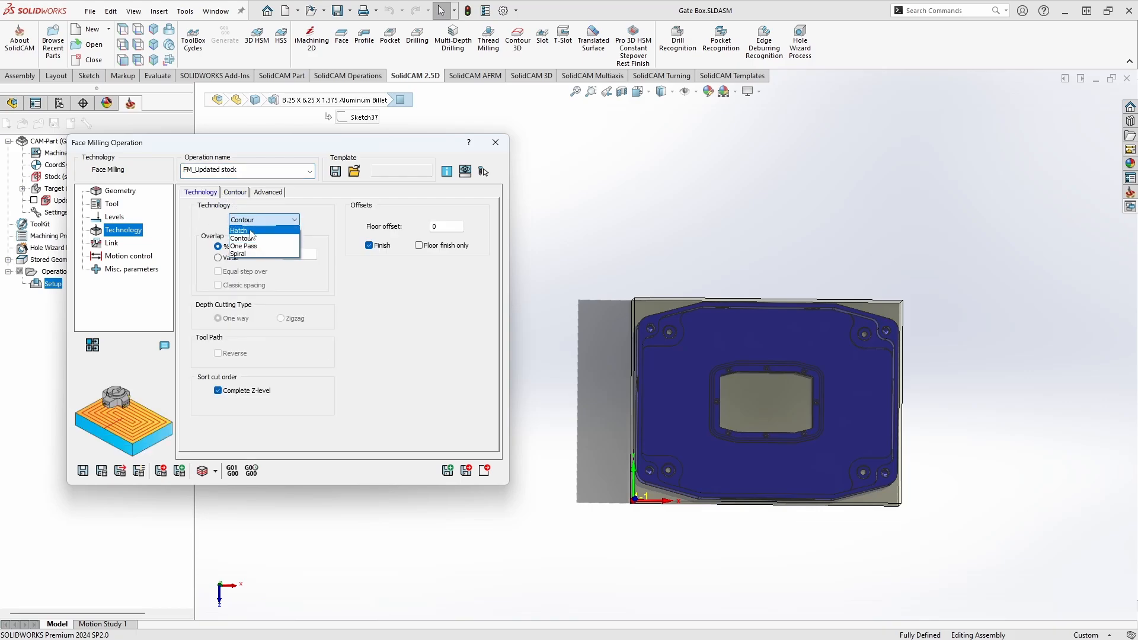
click(240, 230)
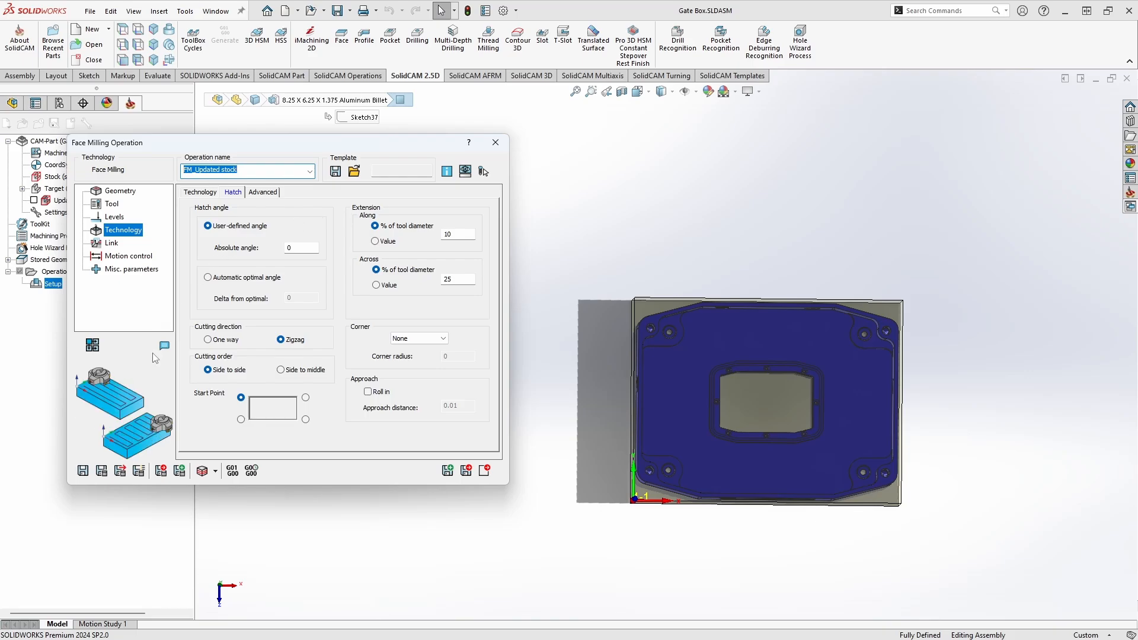
Step: Save and calculate the face milling toolpath, accepting an upper level above the CoordSys upper level
click(100, 474)
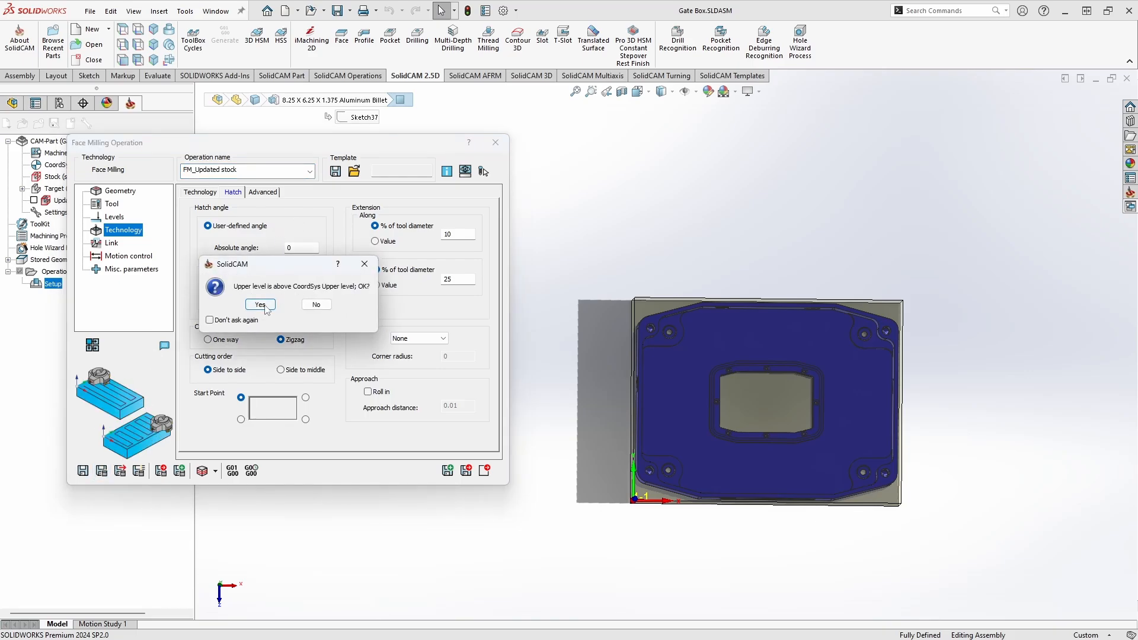
click(265, 306)
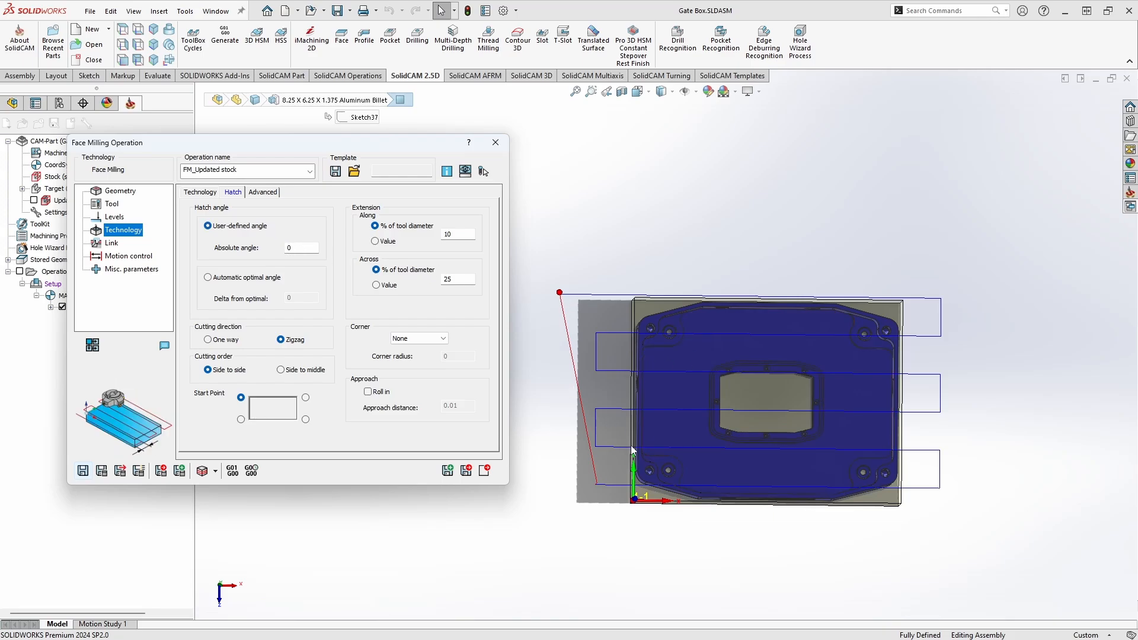
Step: Set the hatch to automatic optimal angle, One way cutting direction and a lower-right start point, and recalculate the toolpath
click(301, 246)
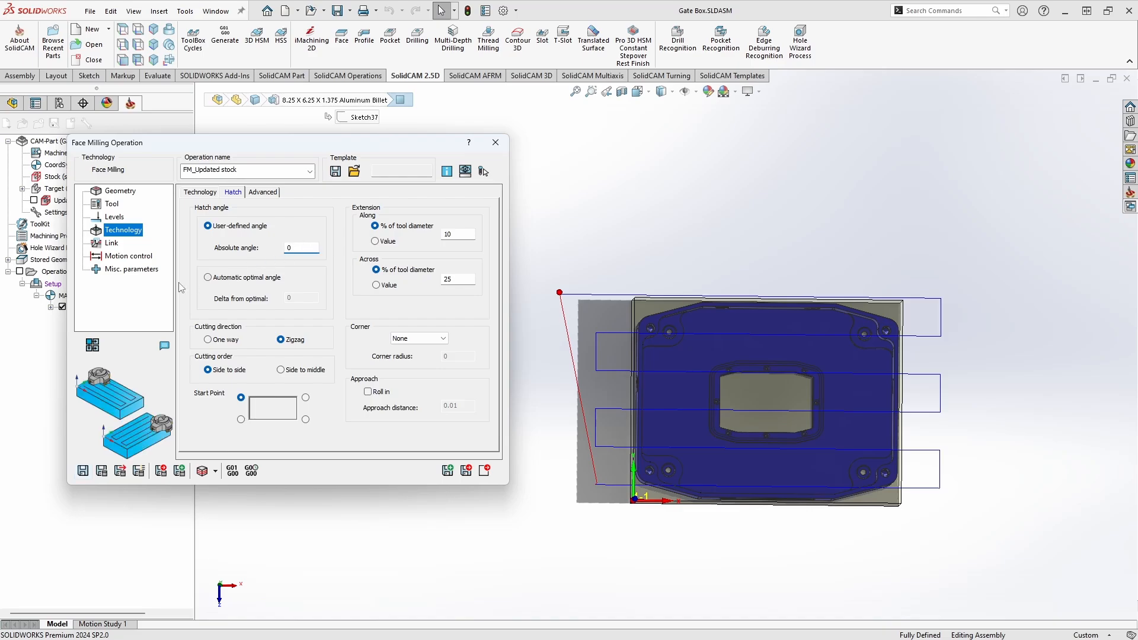
click(248, 278)
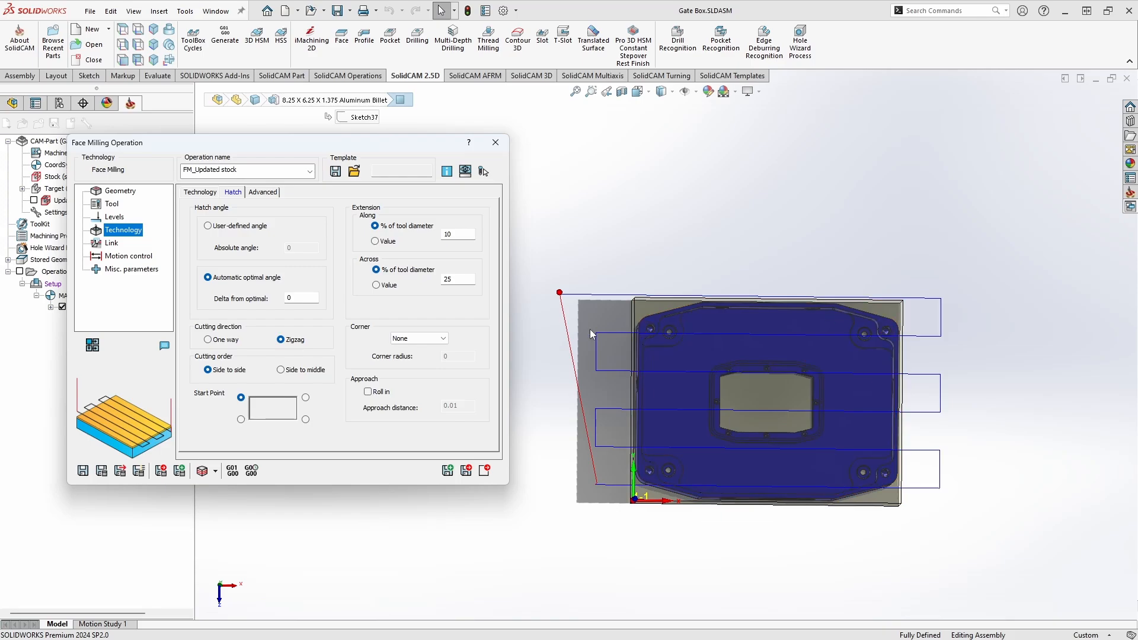
click(208, 339)
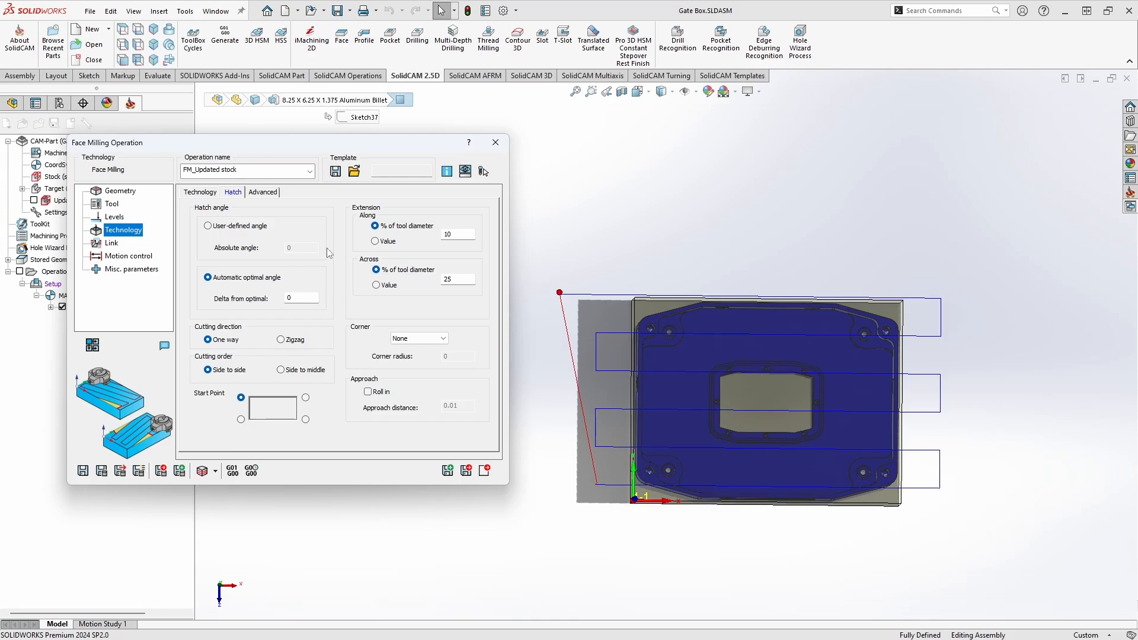
click(306, 419)
click(102, 471)
click(255, 304)
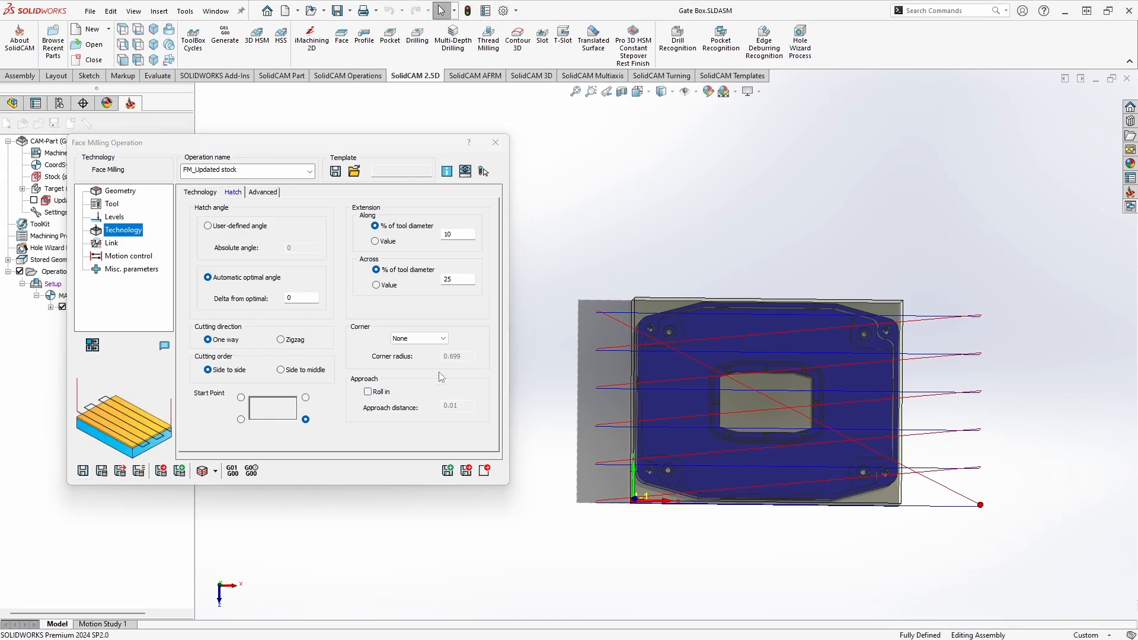
Step: Set the hatch cutting direction to Zigzag and recalculate the toolpath, accepting an upper level above the CoordSys upper level
click(281, 339)
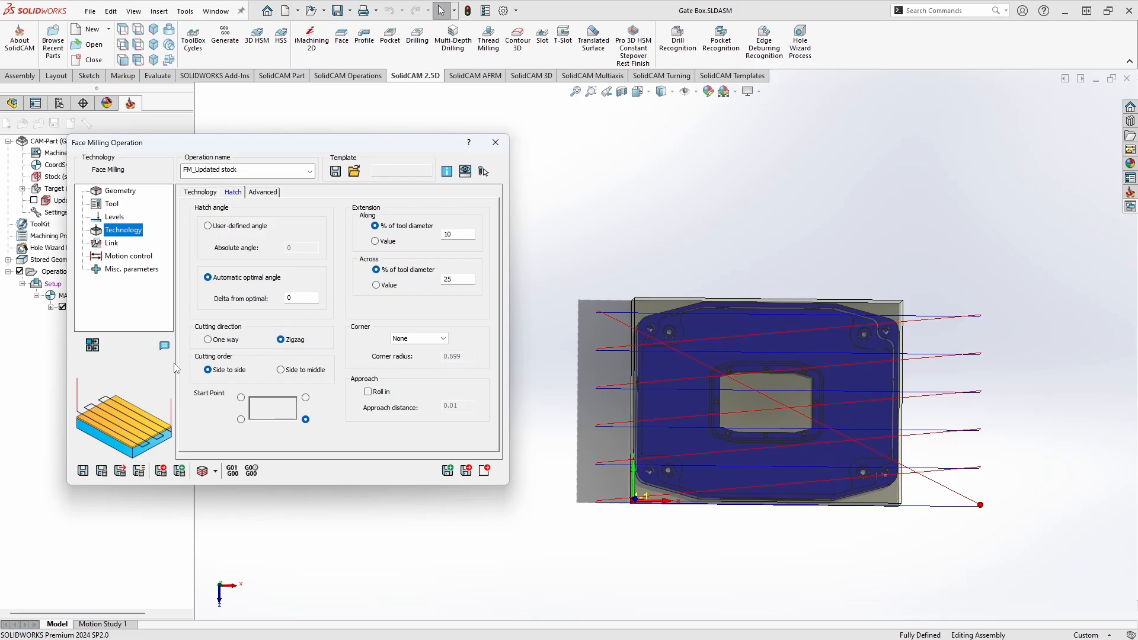
click(101, 472)
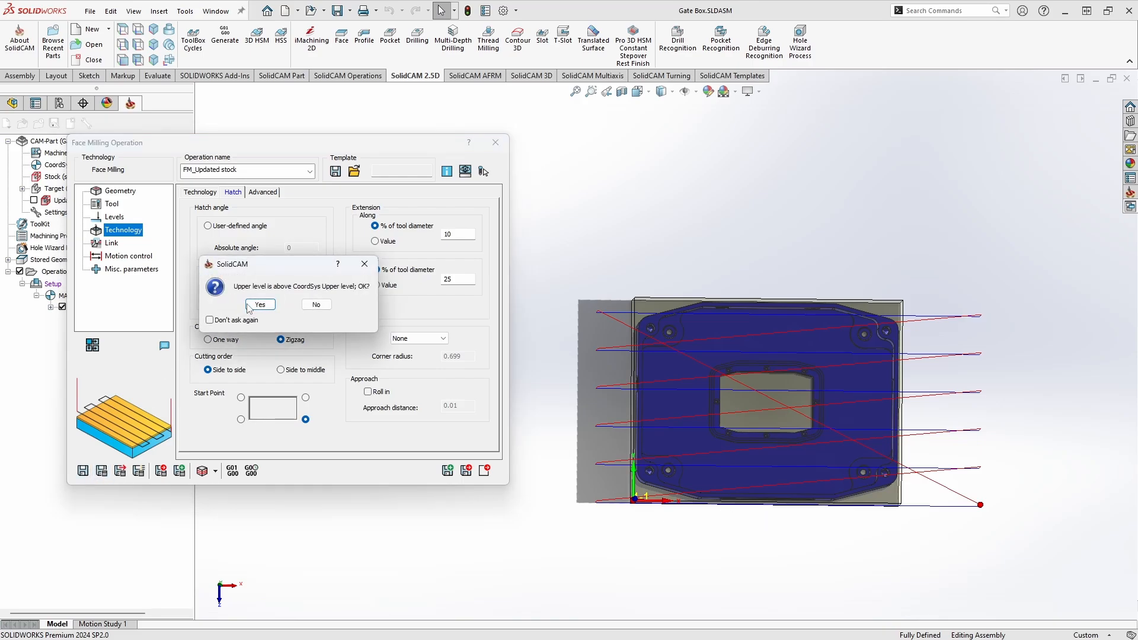
click(248, 309)
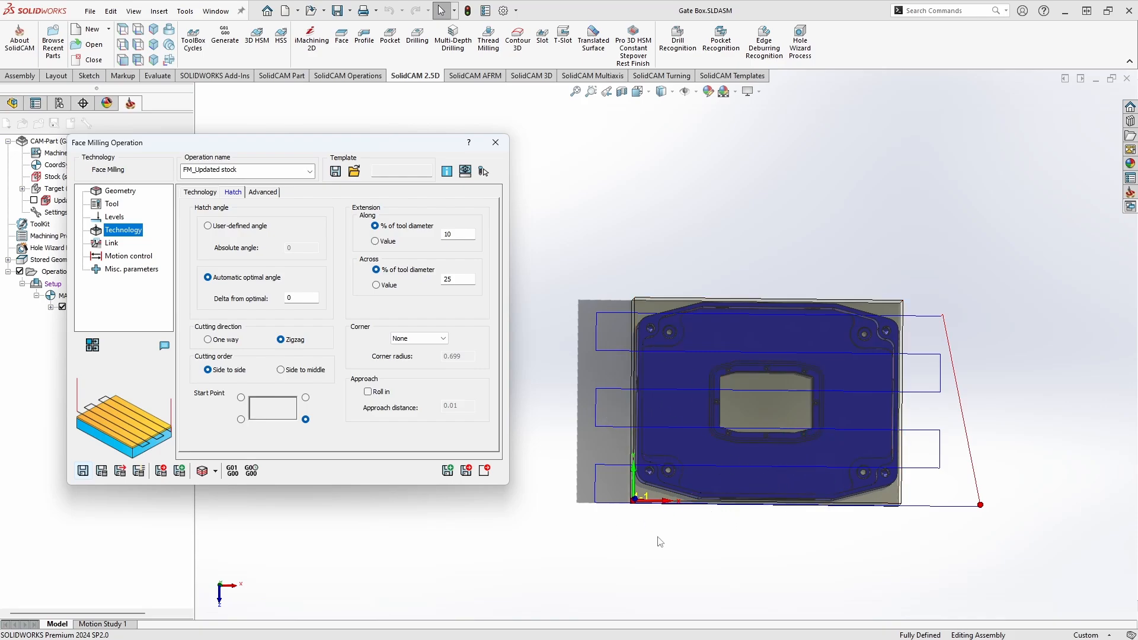
Step: Set the hatch corner type to Fillet with the default corner radius and recalculate the face milling toolpath
click(442, 339)
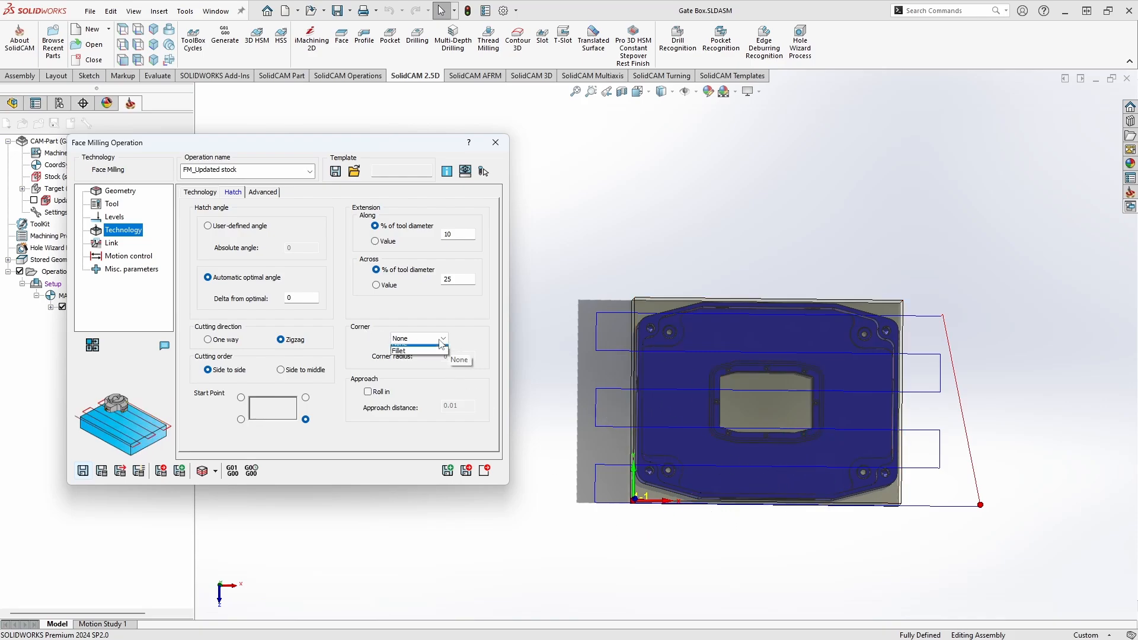
click(415, 352)
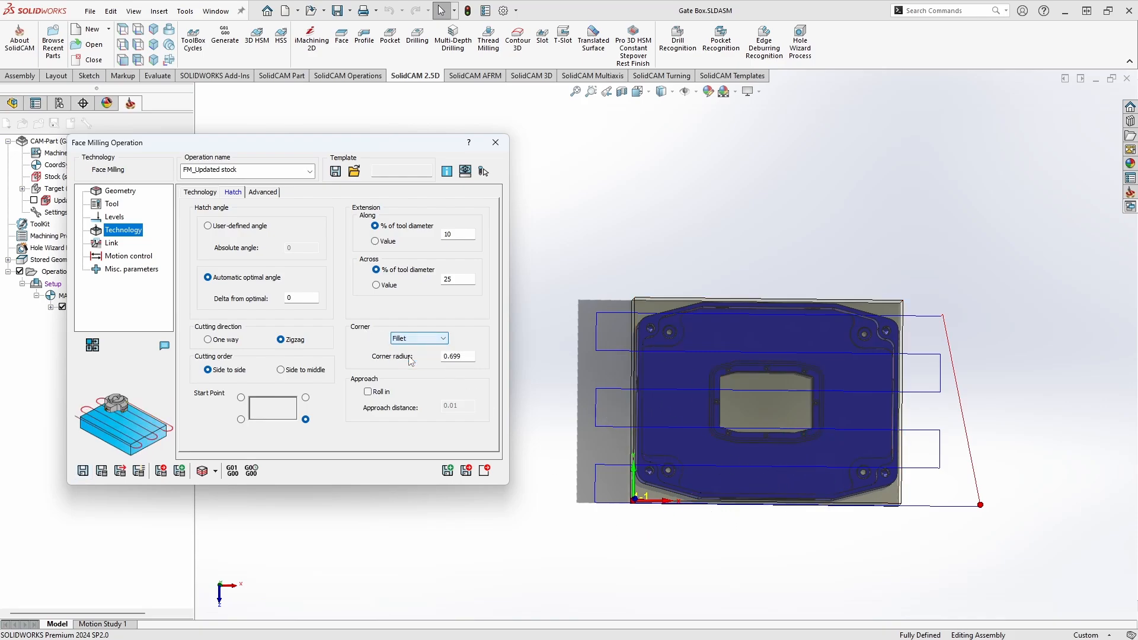
click(100, 470)
click(252, 304)
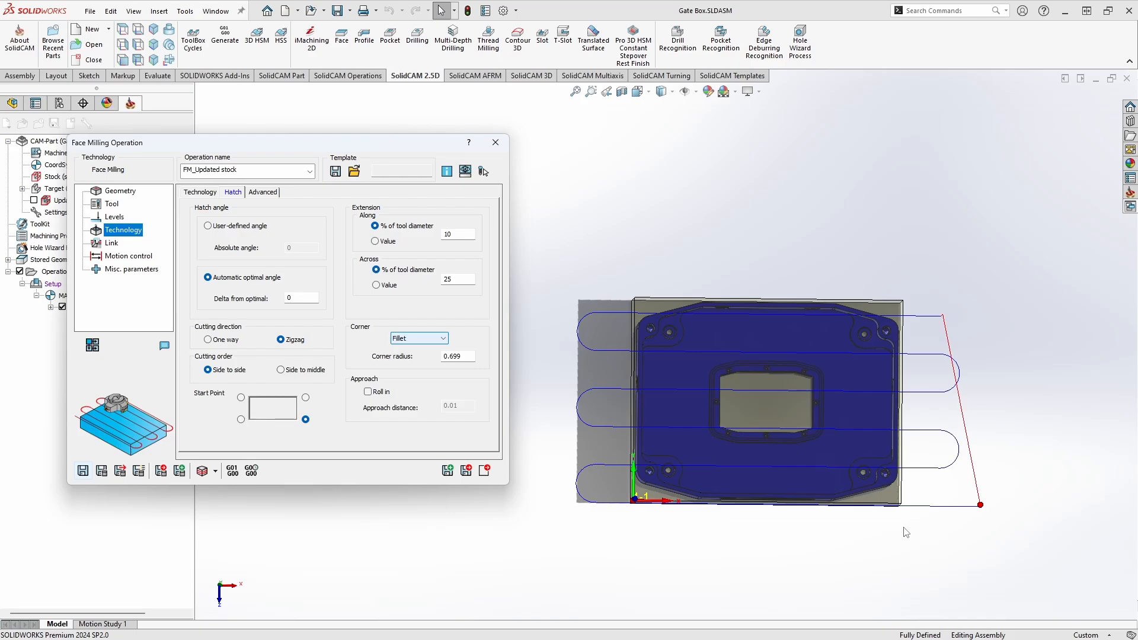
Step: Enable the Roll in approach with the default 0.01 approach distance and recalculate the hatch toolpath
click(367, 392)
click(102, 471)
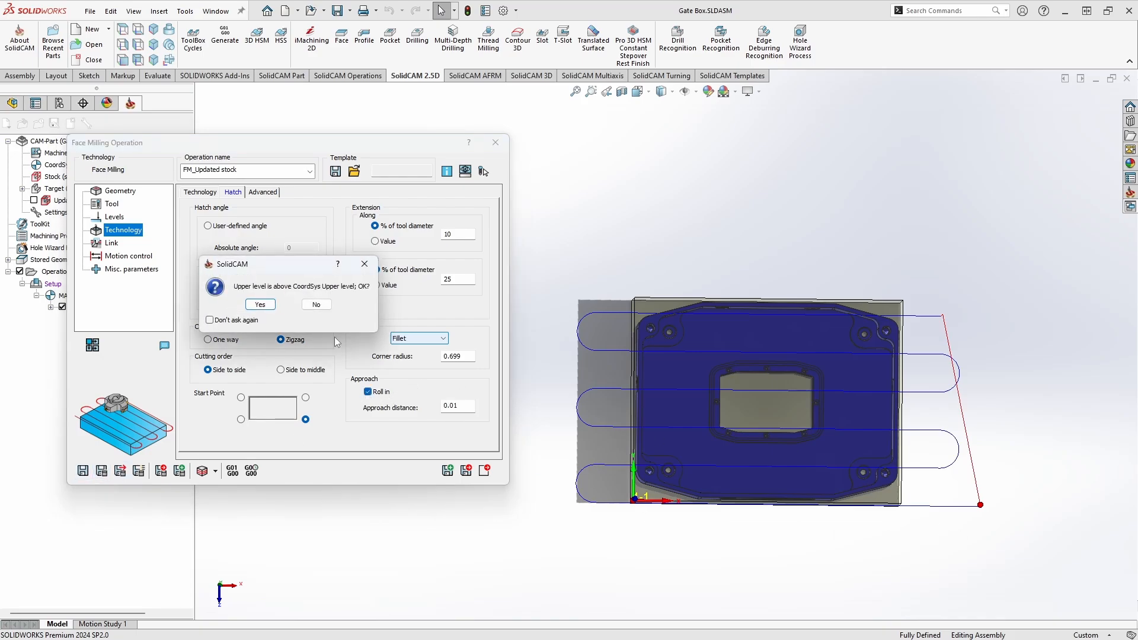
click(267, 307)
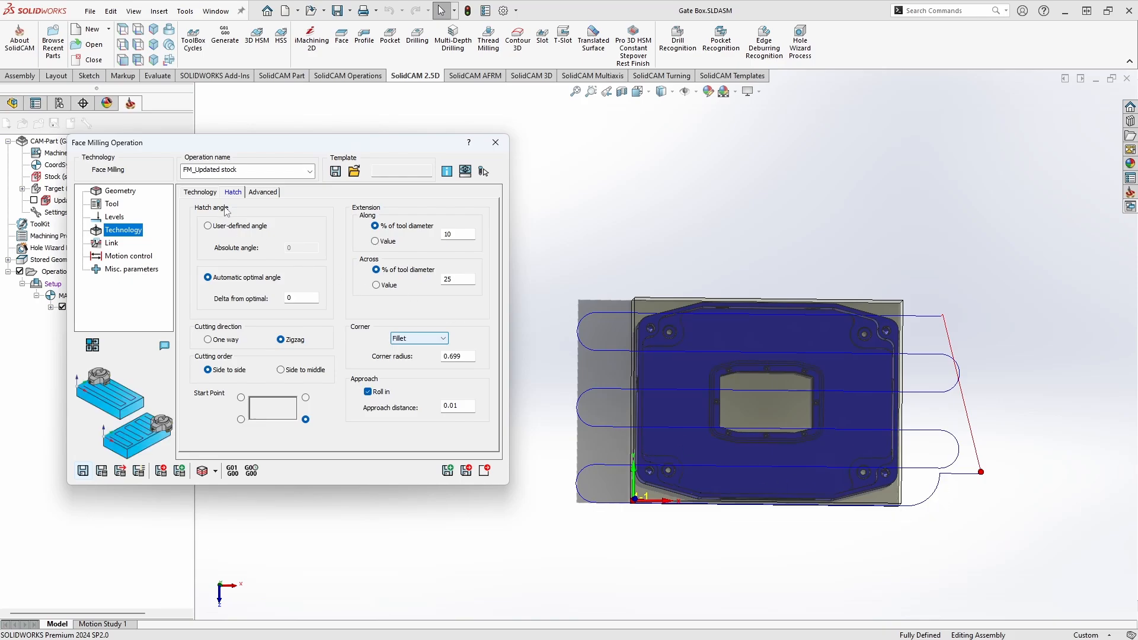
Step: Switch the face milling technology to Contour, review its overlap and contour settings, and recalculate the toolpath
click(200, 192)
click(265, 220)
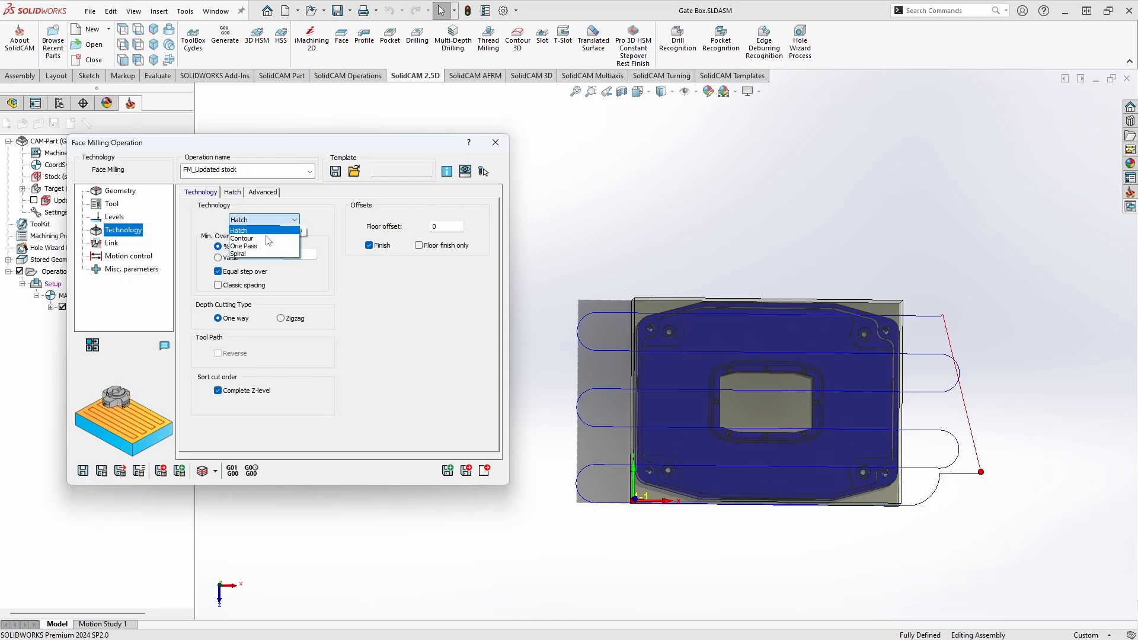
click(267, 238)
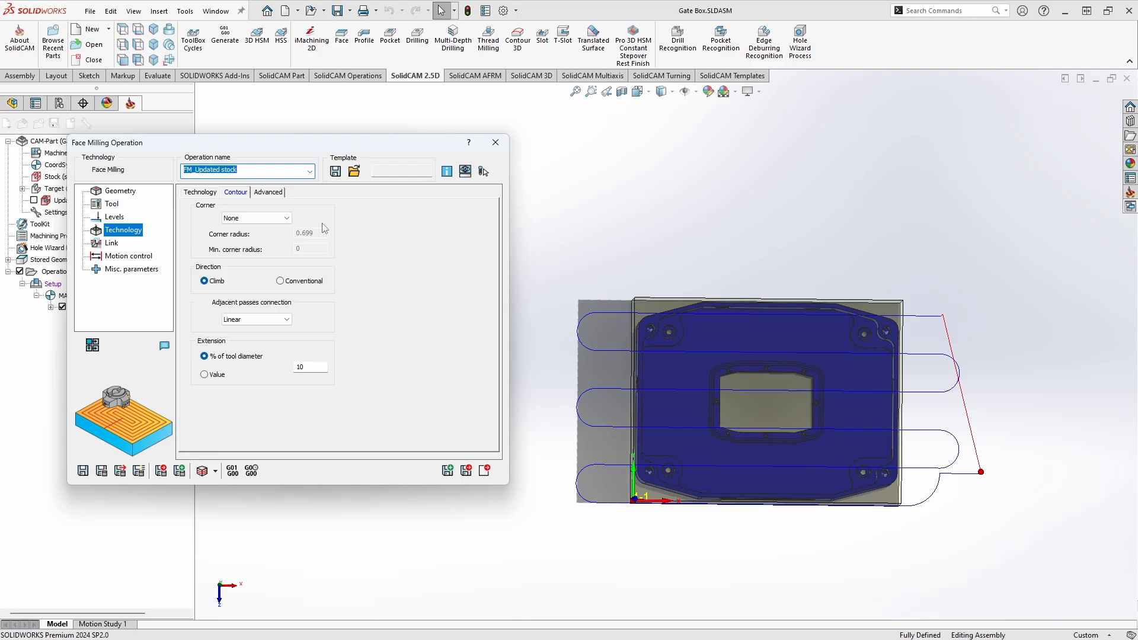
click(200, 192)
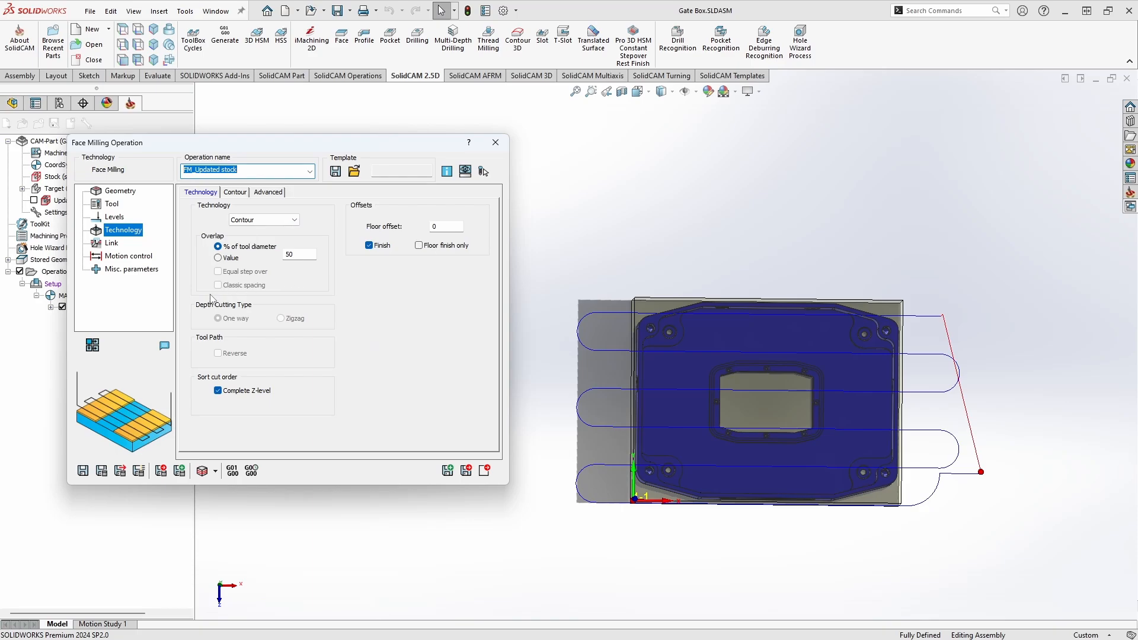
click(236, 192)
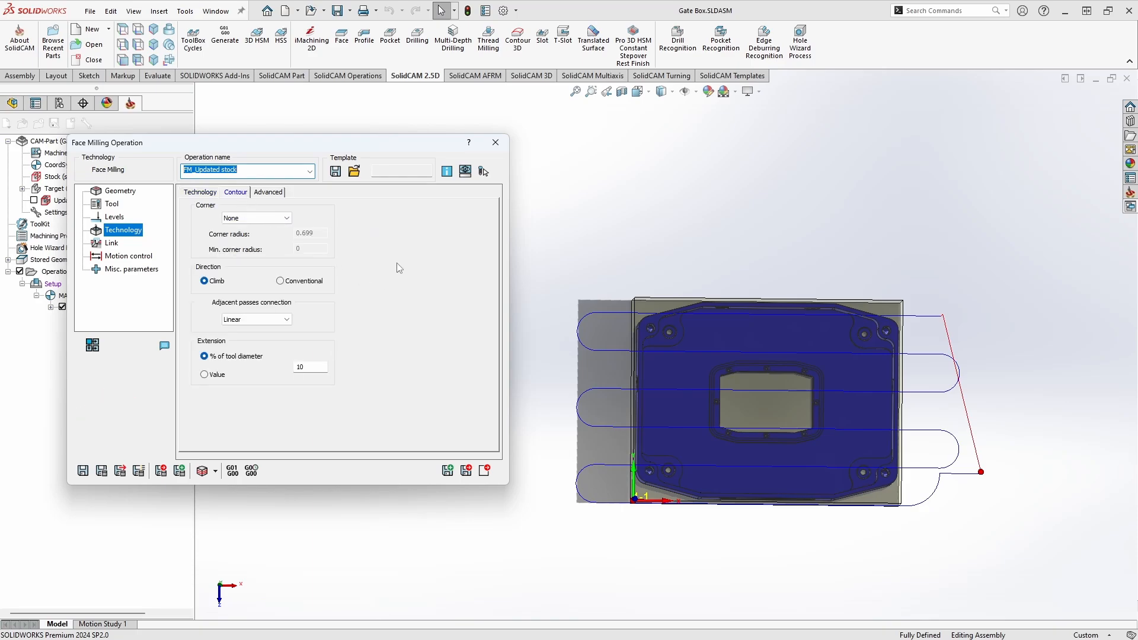
click(101, 471)
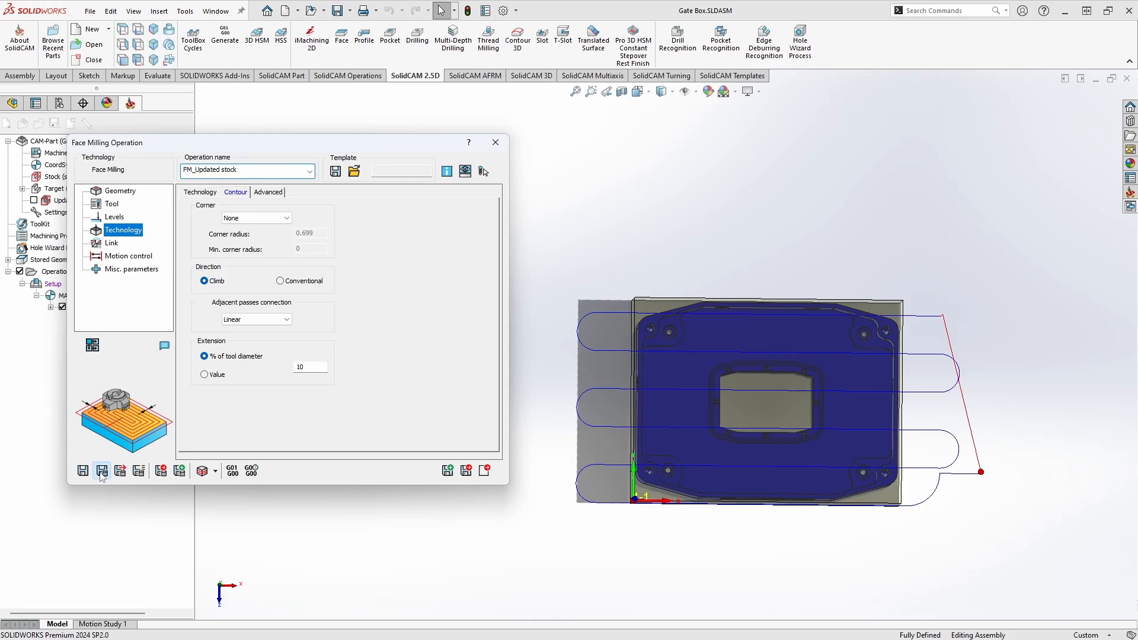
click(260, 305)
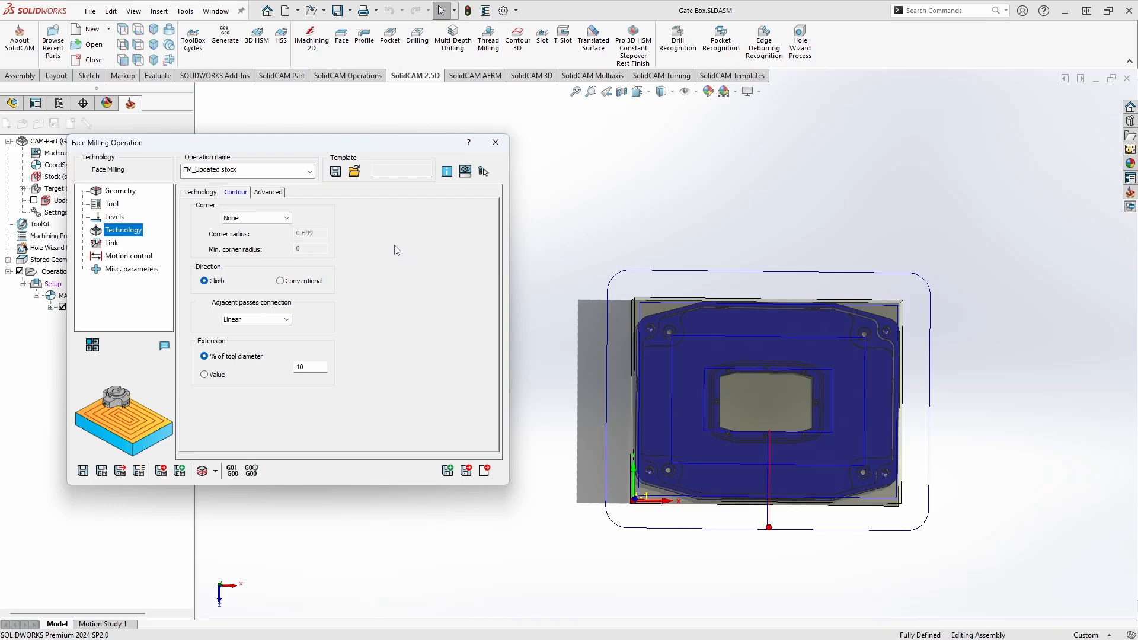
Step: Set the contour corner type to Fillet with the default radii and recalculate the toolpath
click(282, 220)
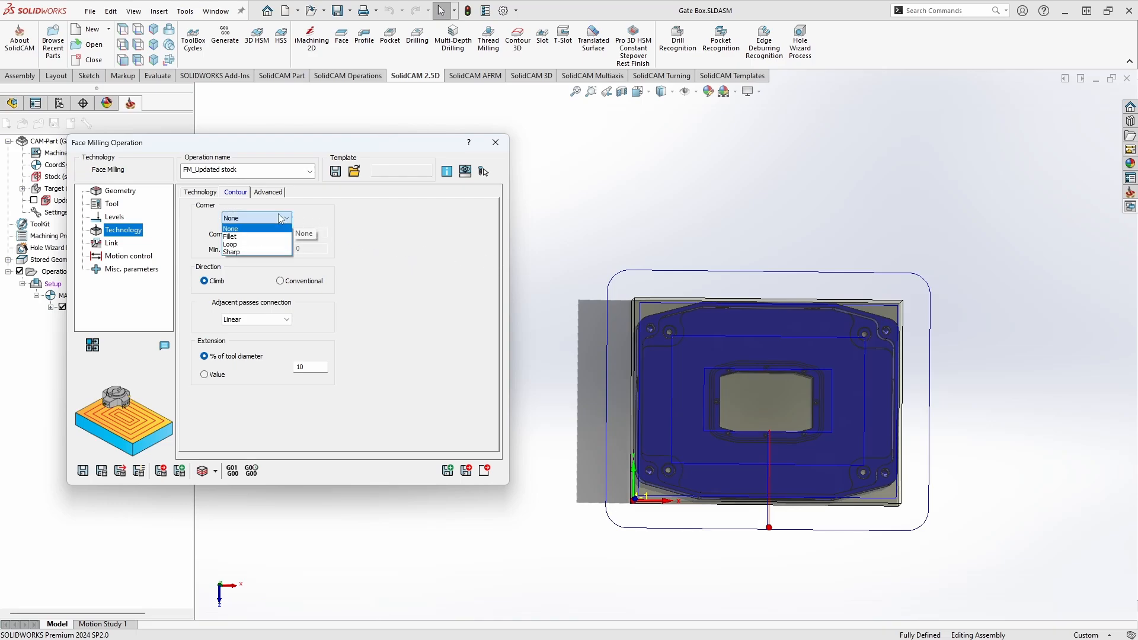
click(243, 238)
click(103, 473)
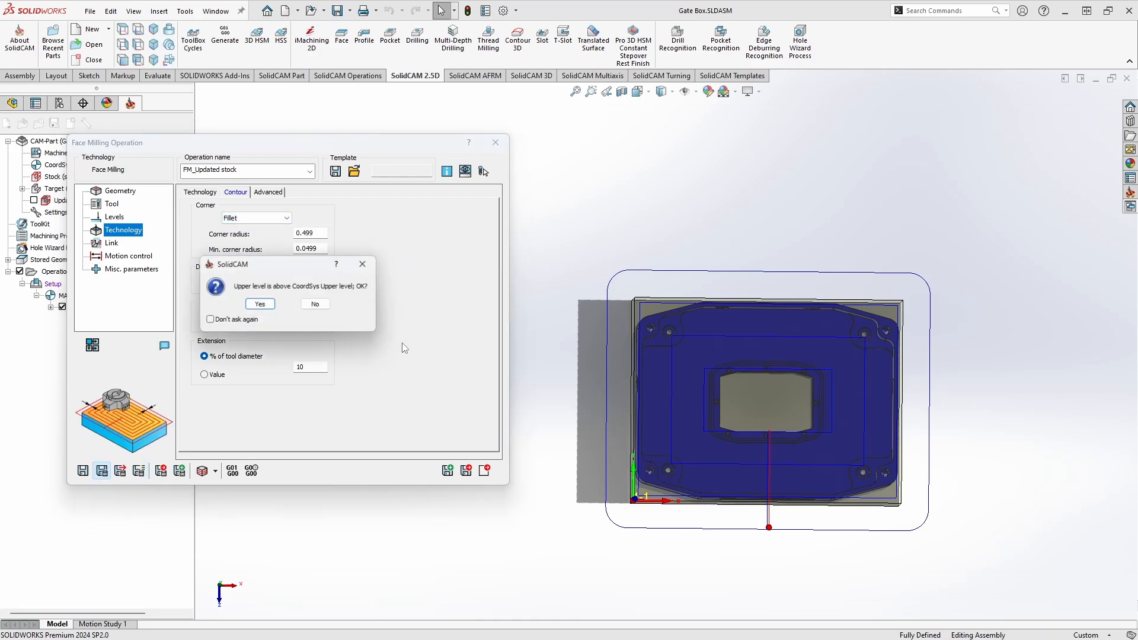
click(256, 306)
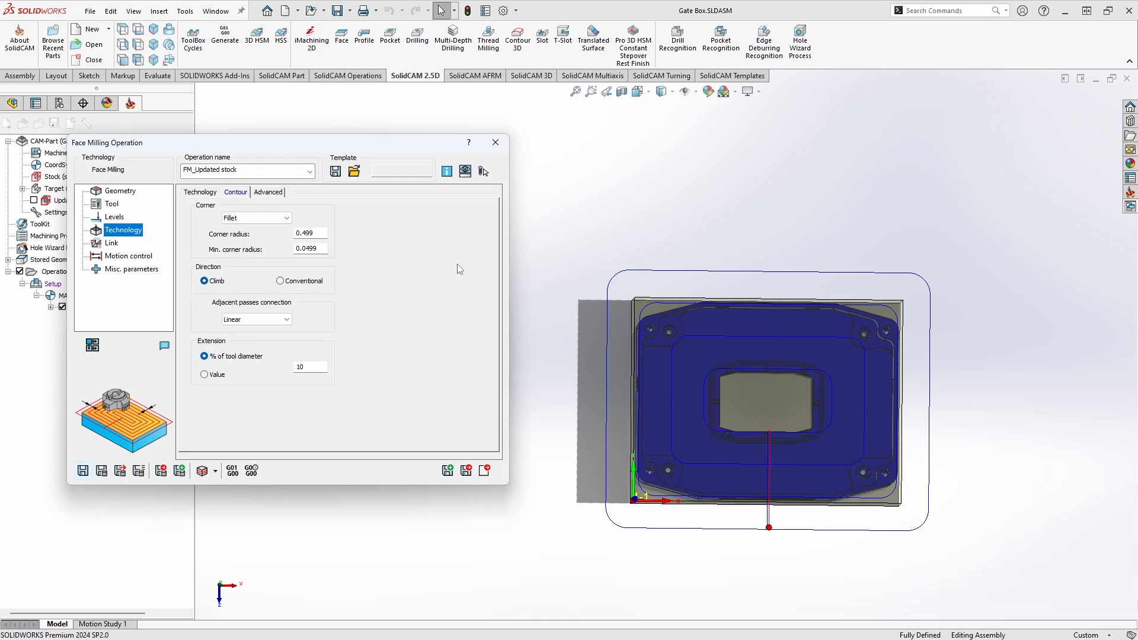
Step: Review the contour corner options, keep Fillet, and set the adjacent passes connection to Smooth
click(247, 218)
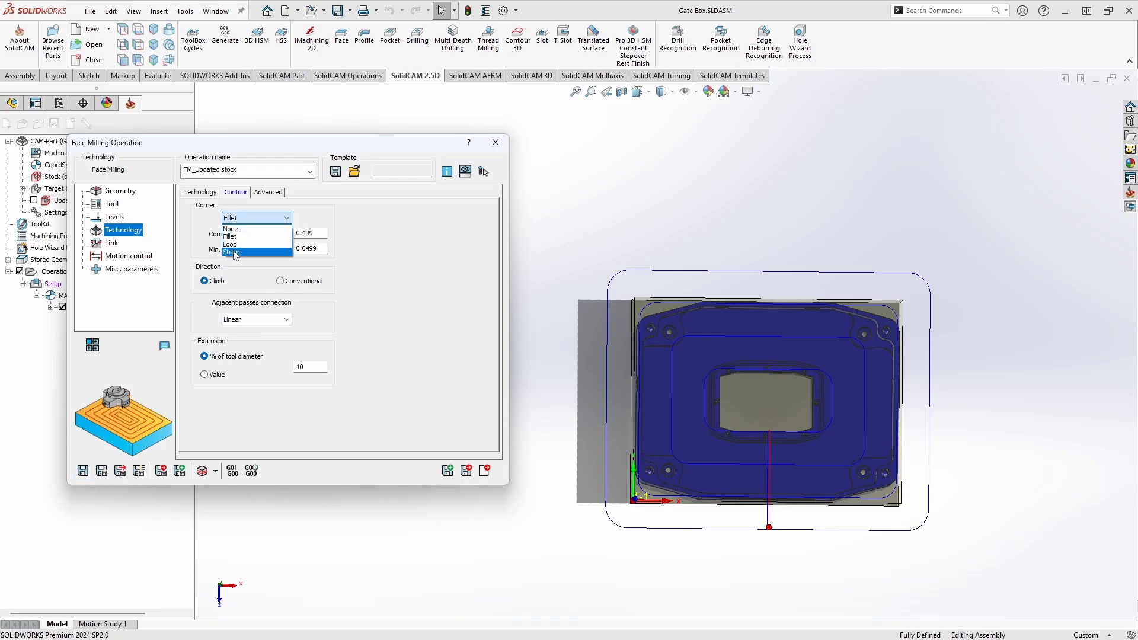
click(390, 256)
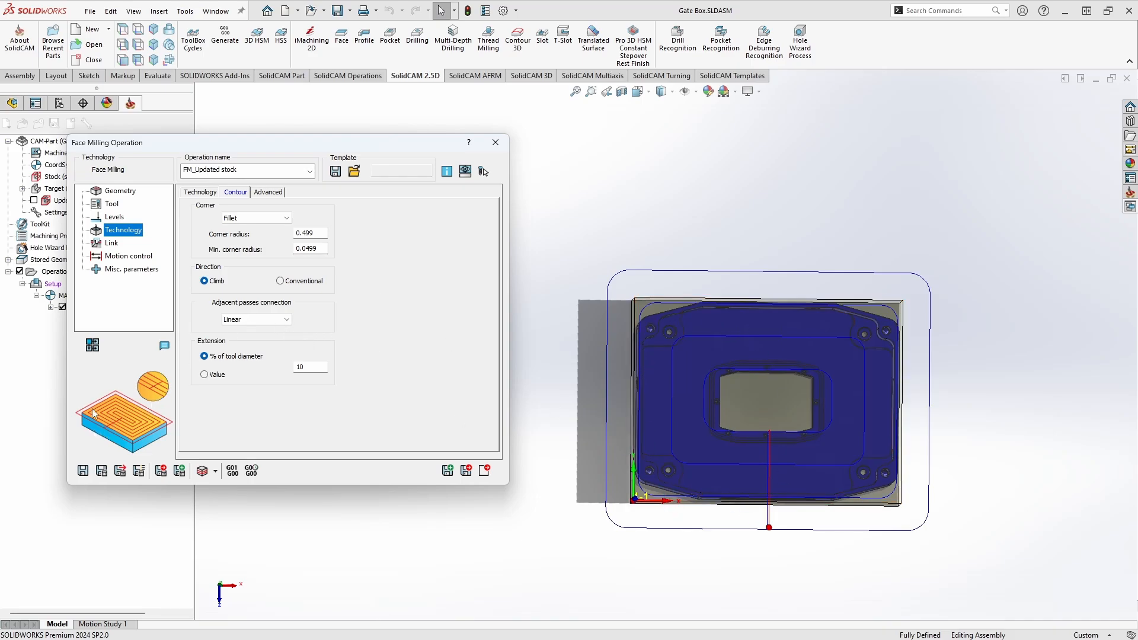
click(257, 320)
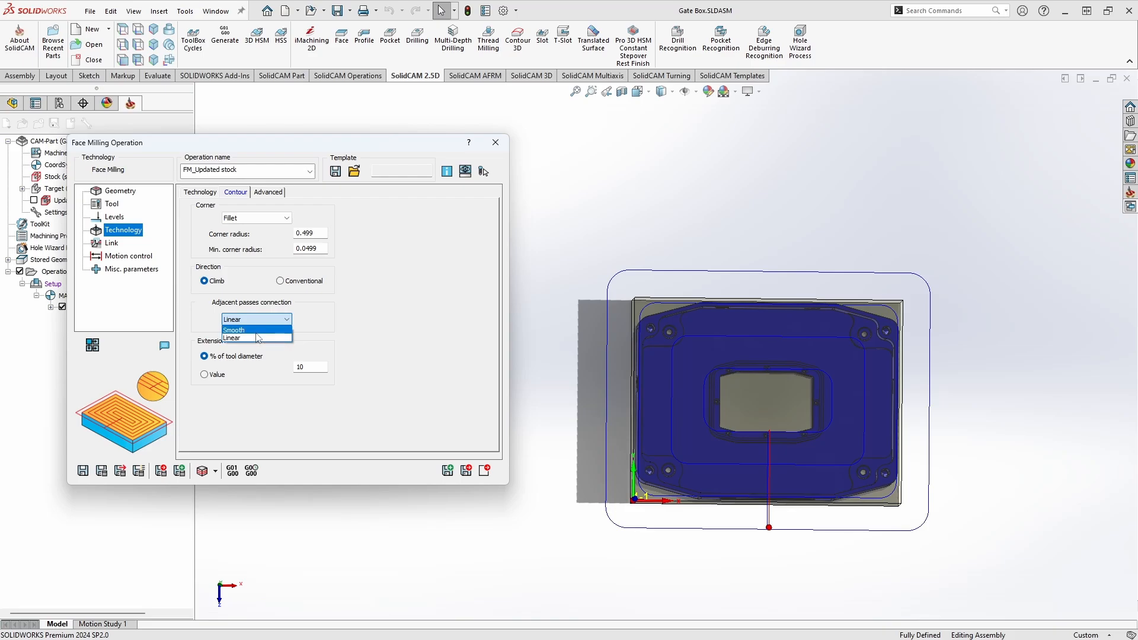
click(249, 330)
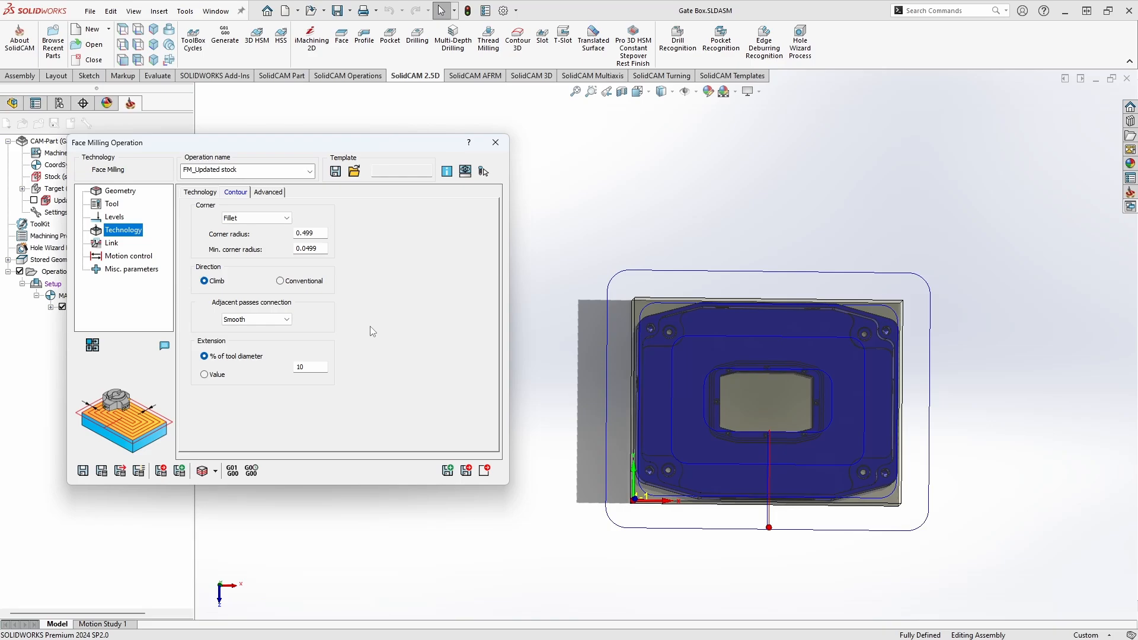
Step: Try the One Pass technology and review its tool path angle, shift from center and extension settings
click(210, 192)
click(278, 219)
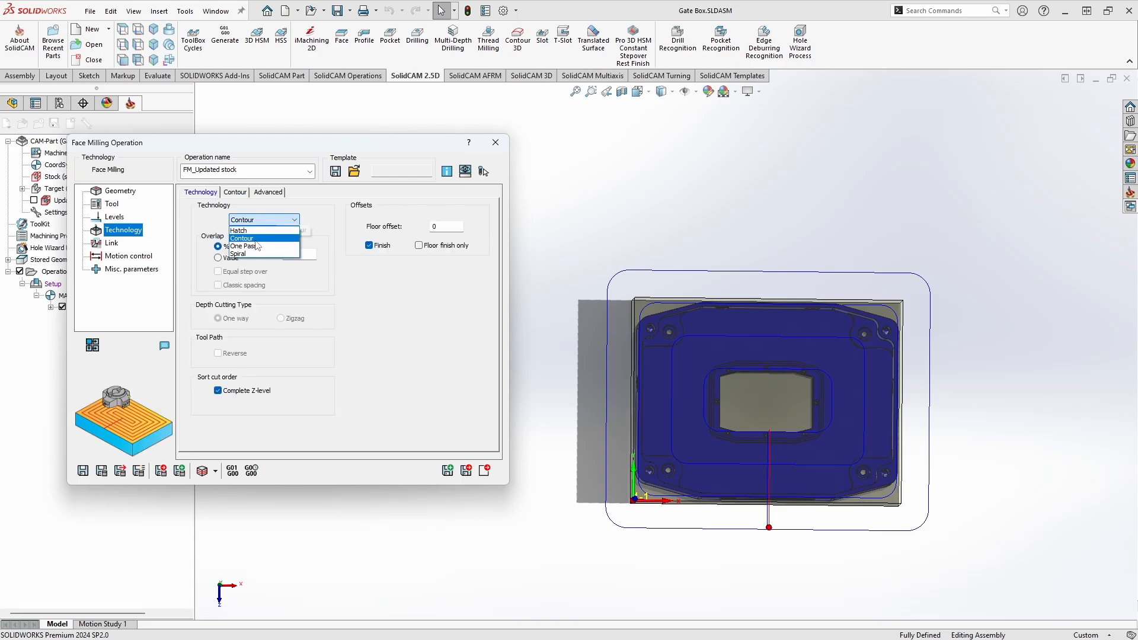
click(258, 245)
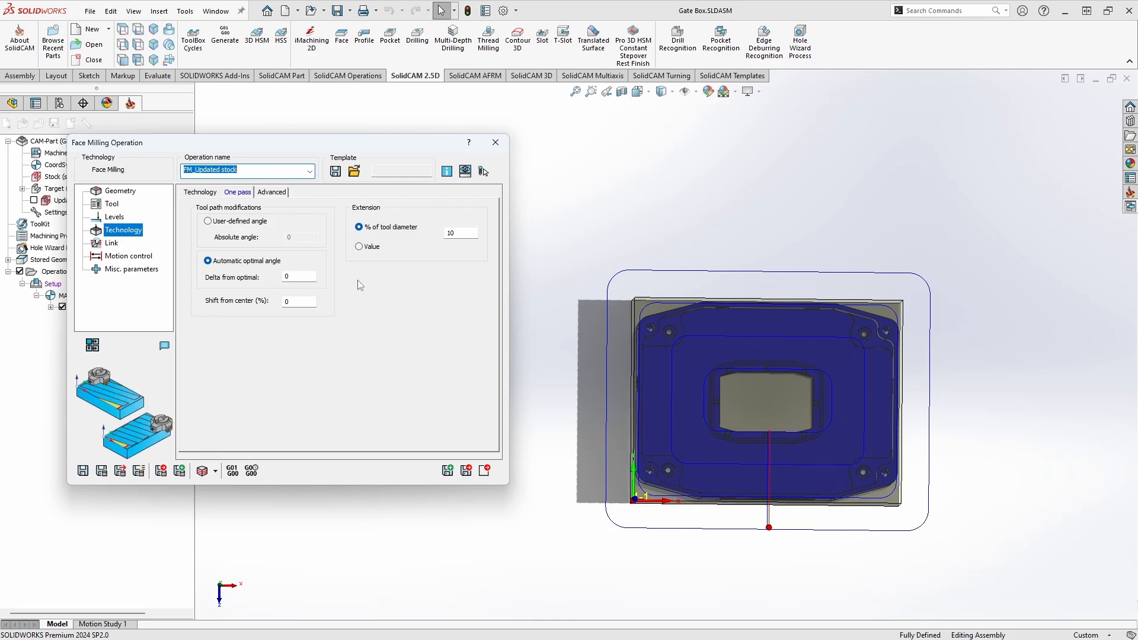
Step: Switch the face milling technology to Spiral and review its Roll in approach and overlap settings
click(196, 192)
click(264, 220)
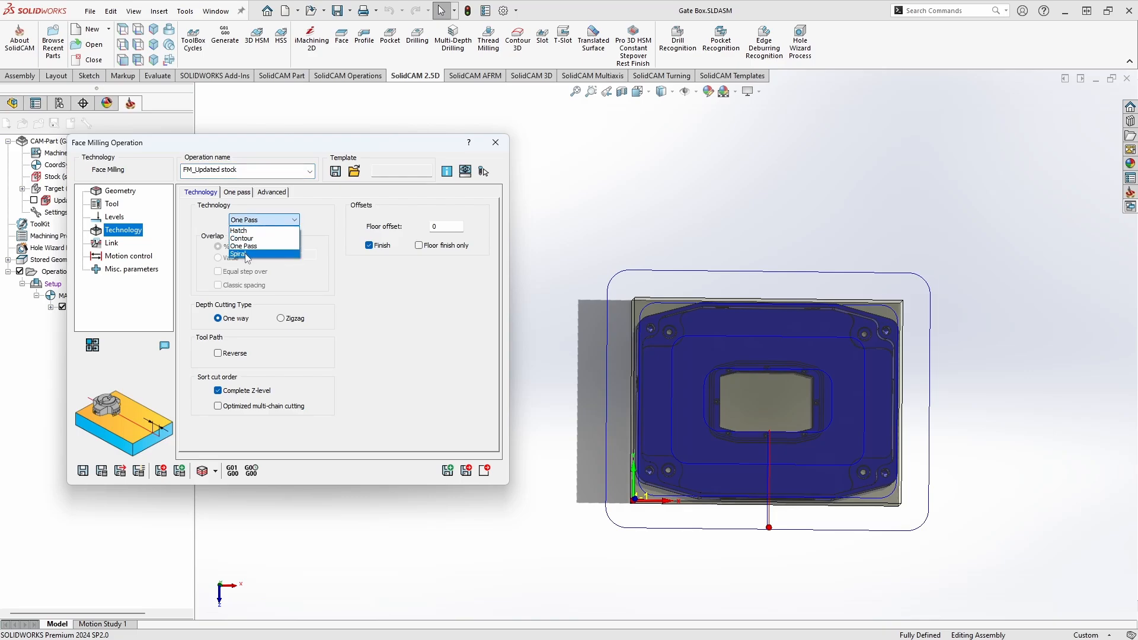
click(254, 228)
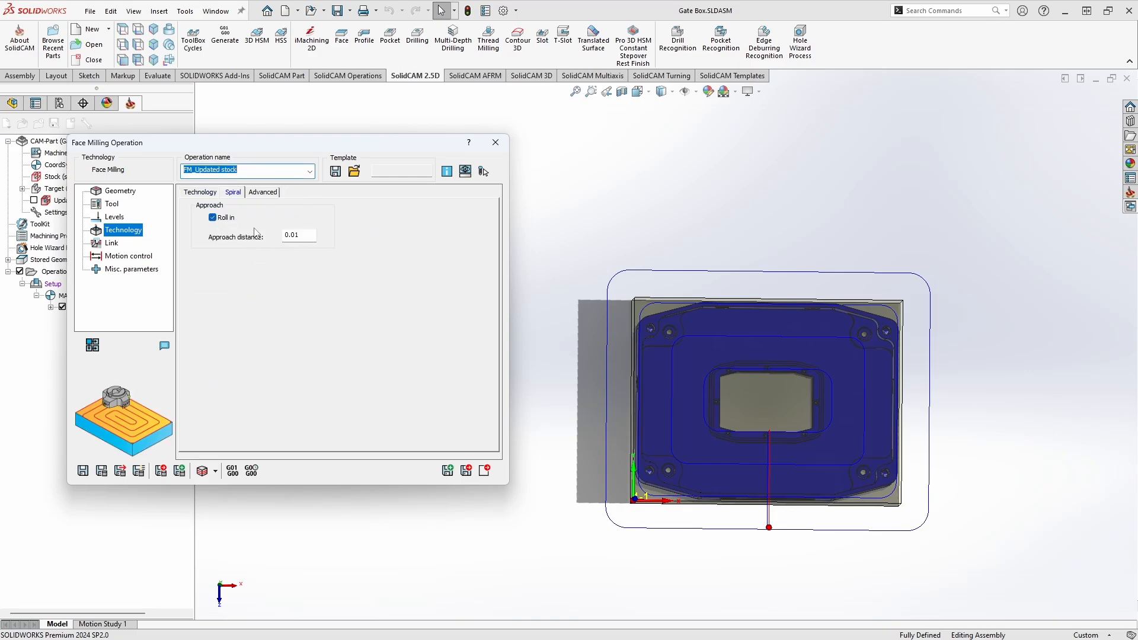
click(201, 192)
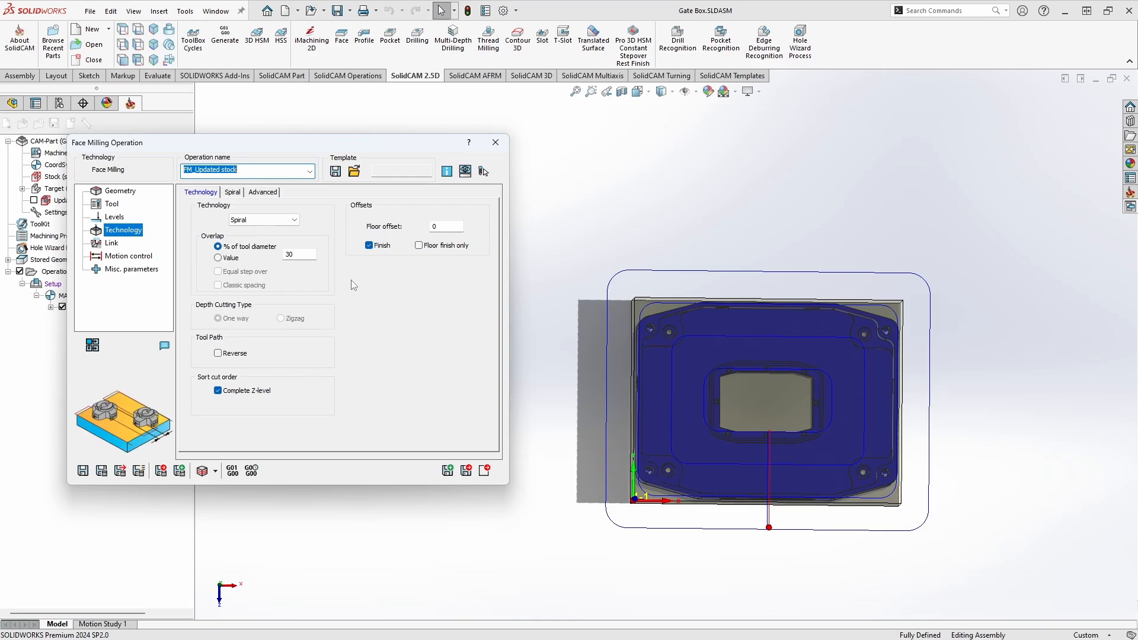
Step: Open the Link settings of the face milling operation
click(111, 243)
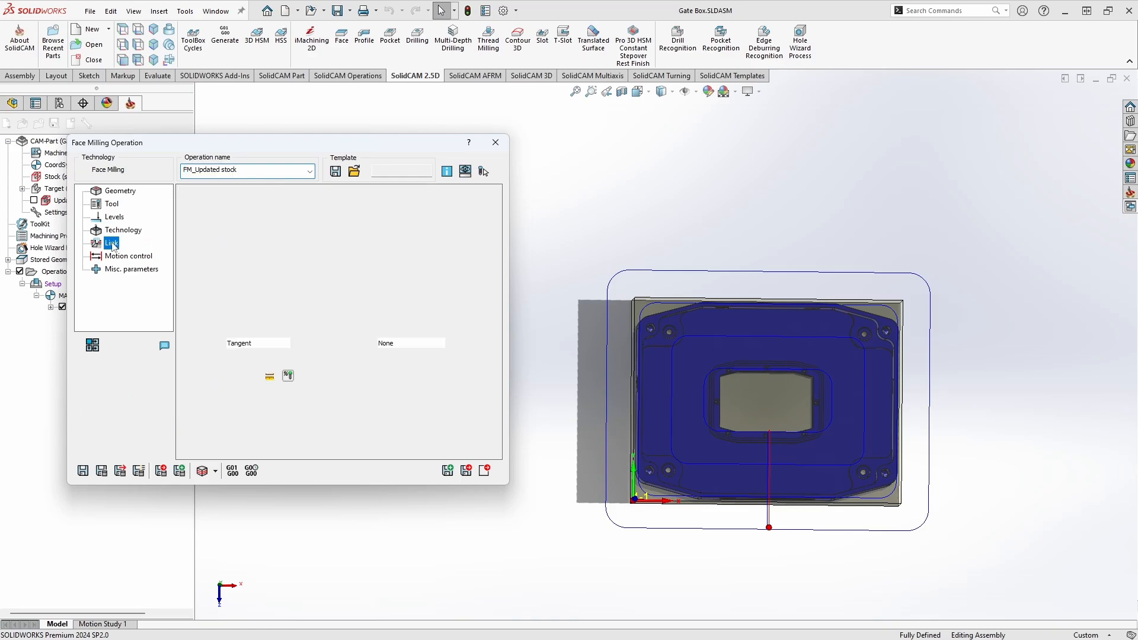